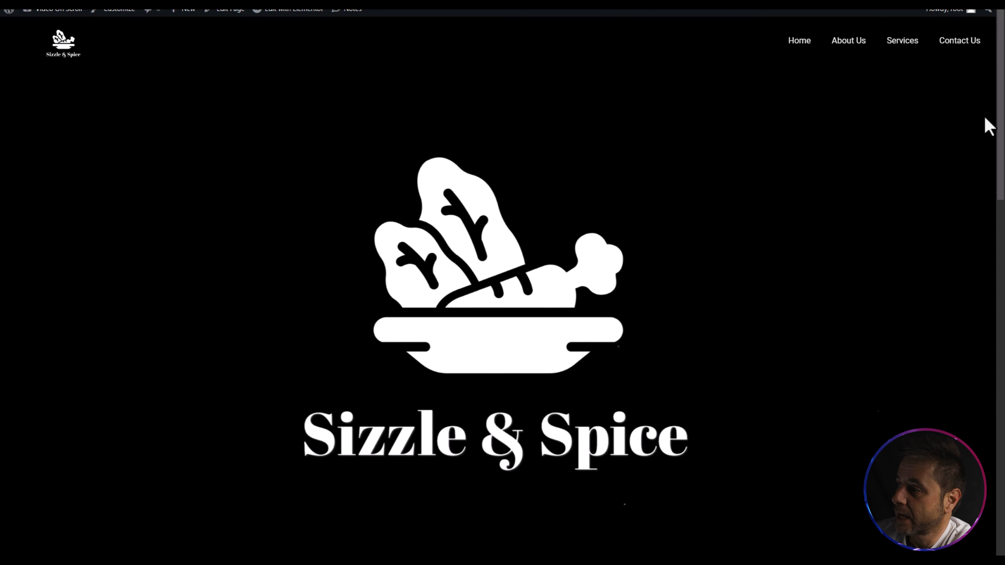
mouse_move(999, 114)
left_mouse_down()
mouse_move(1000, 455)
mouse_move(985, 118)
left_mouse_up()
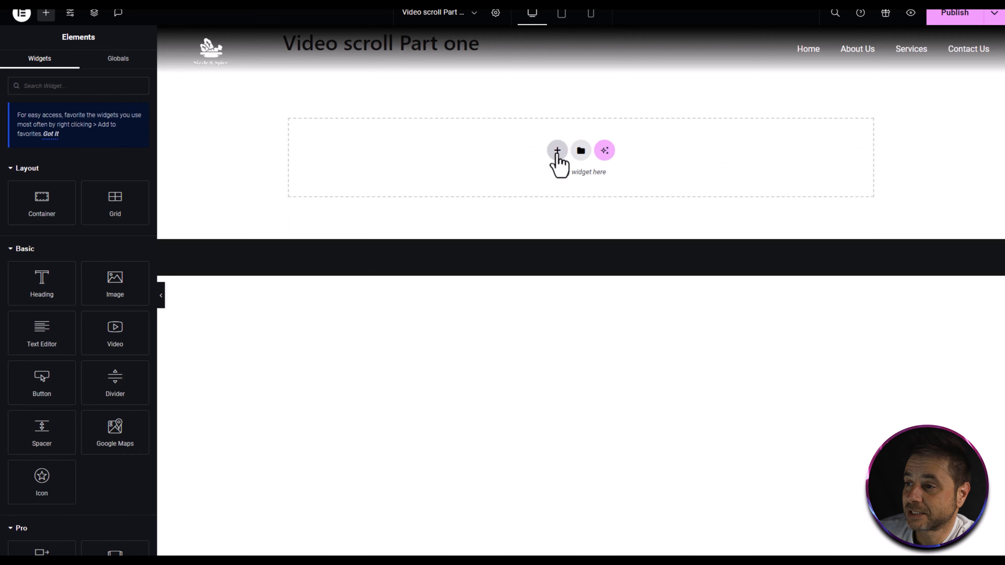
Add a single-column Flexbox container to the empty page area below the title.
left_click(558, 150)
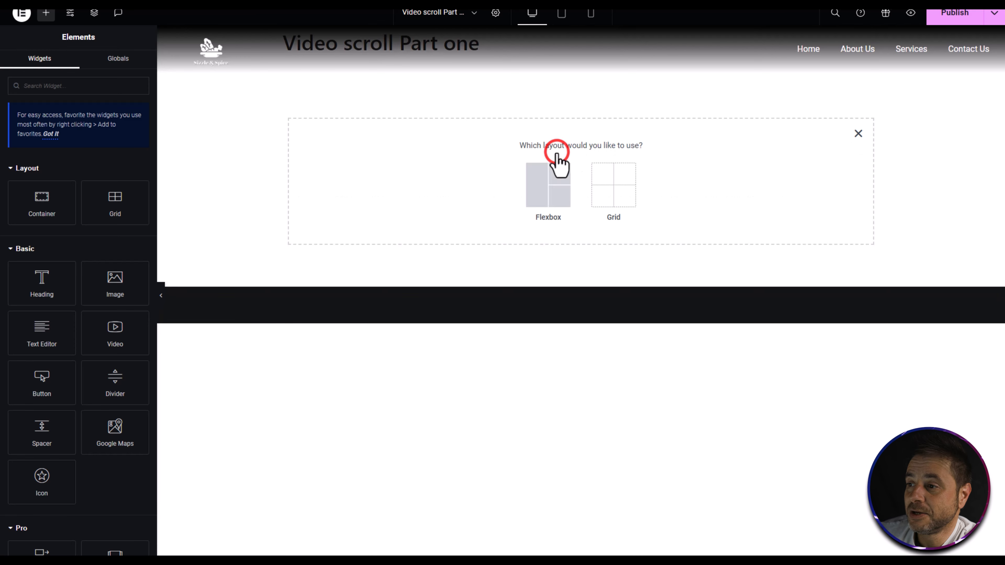
left_click(546, 183)
left_click(433, 174)
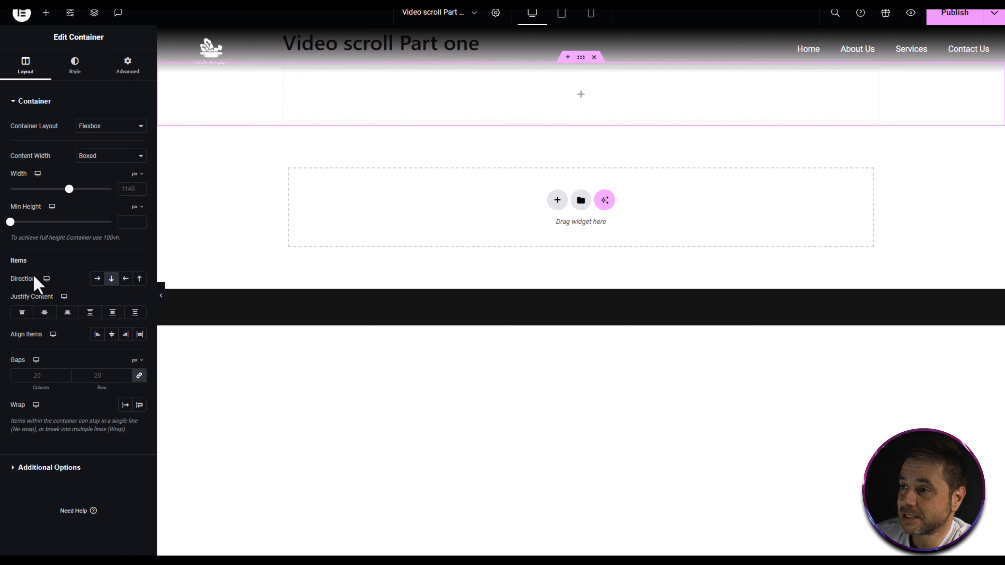
left_click(581, 57)
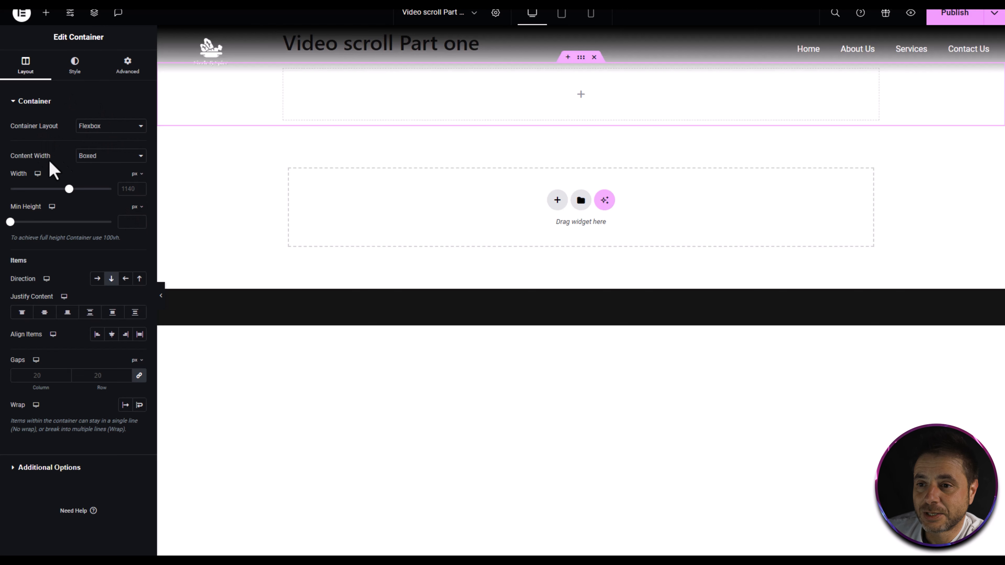
Set the container's content width to Full Width and its padding to 0 on all sides.
left_click(99, 158)
left_click(102, 175)
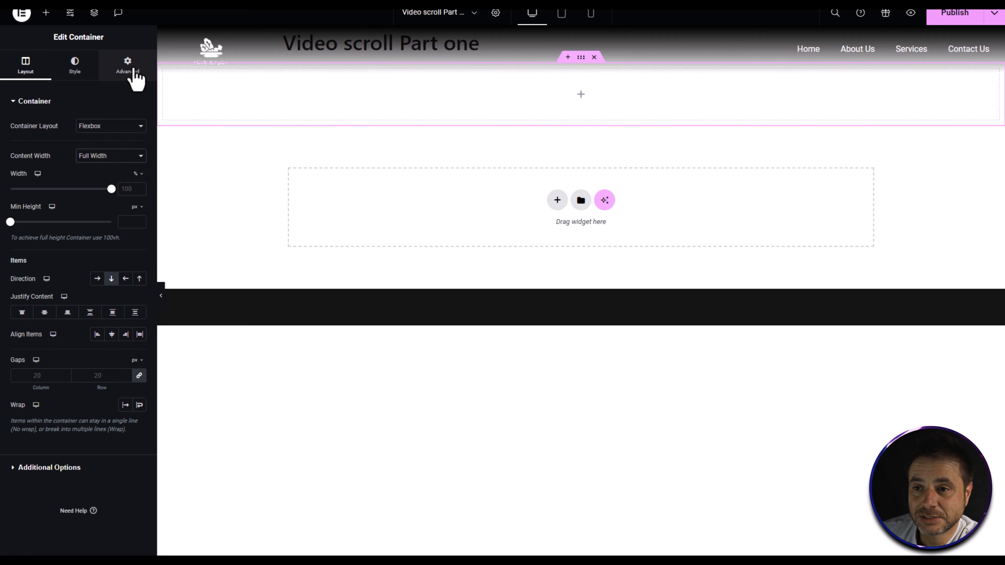
left_click(135, 78)
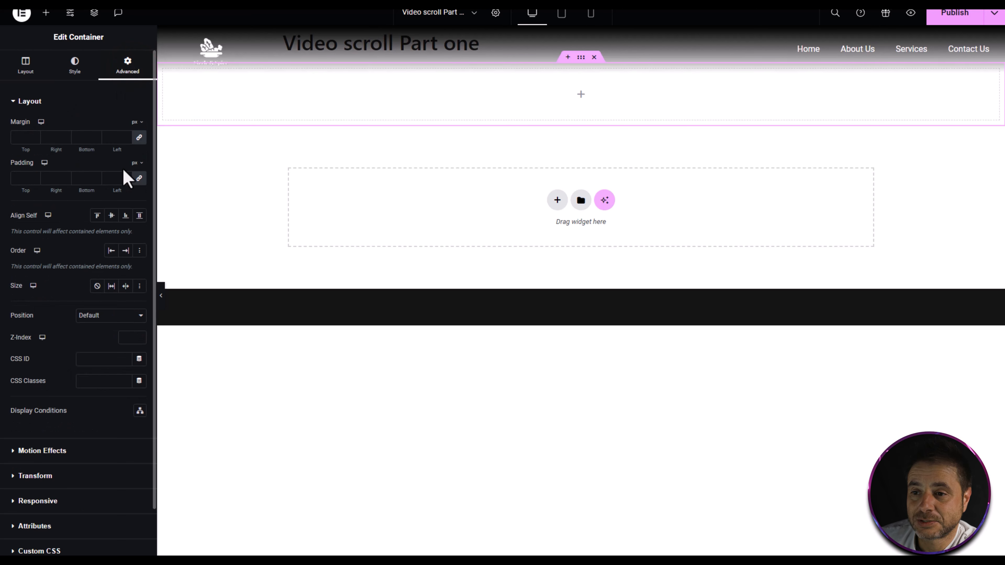
left_click(139, 178)
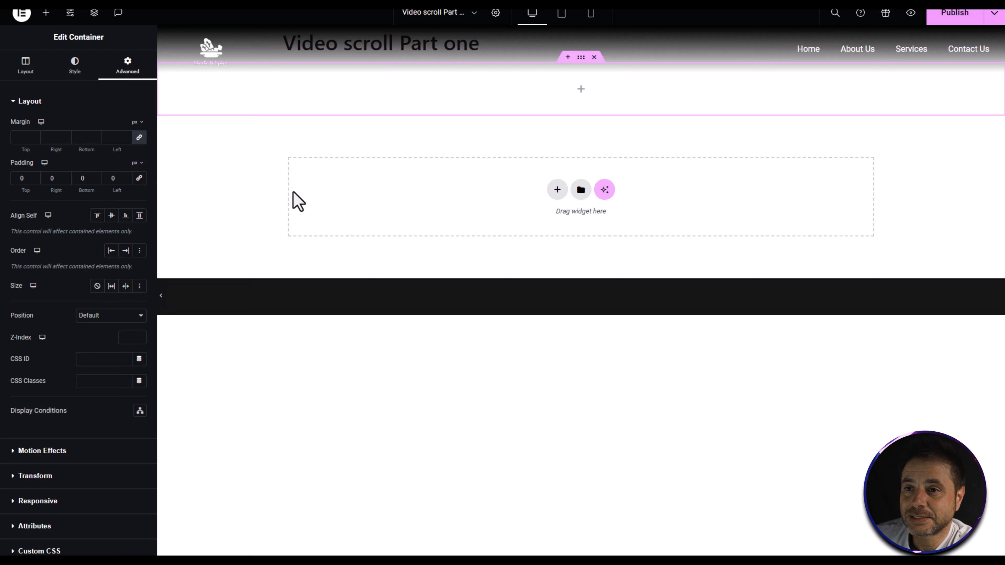
Place a Video widget inside the full-width container.
left_click(45, 16)
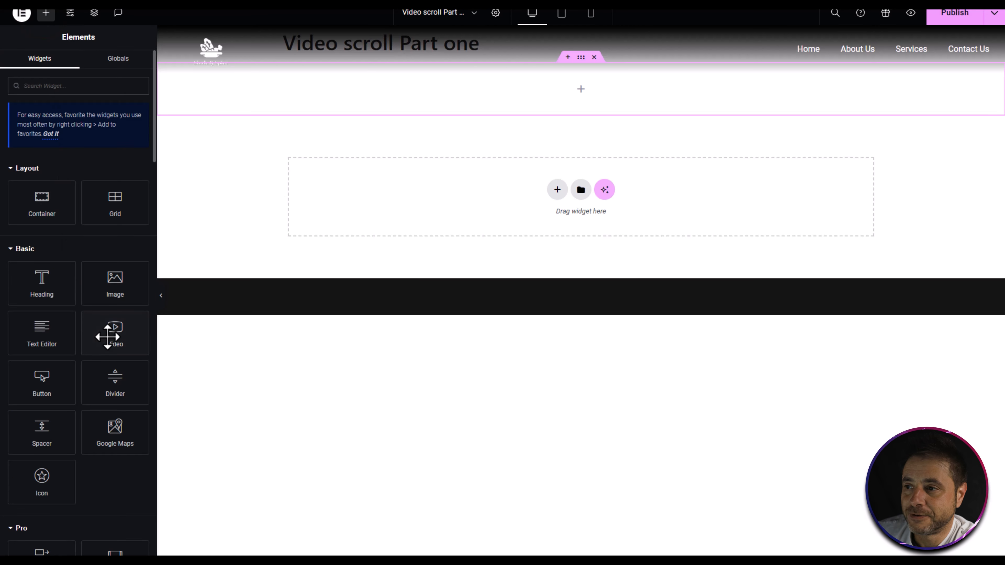
left_click_drag(107, 335, 590, 108)
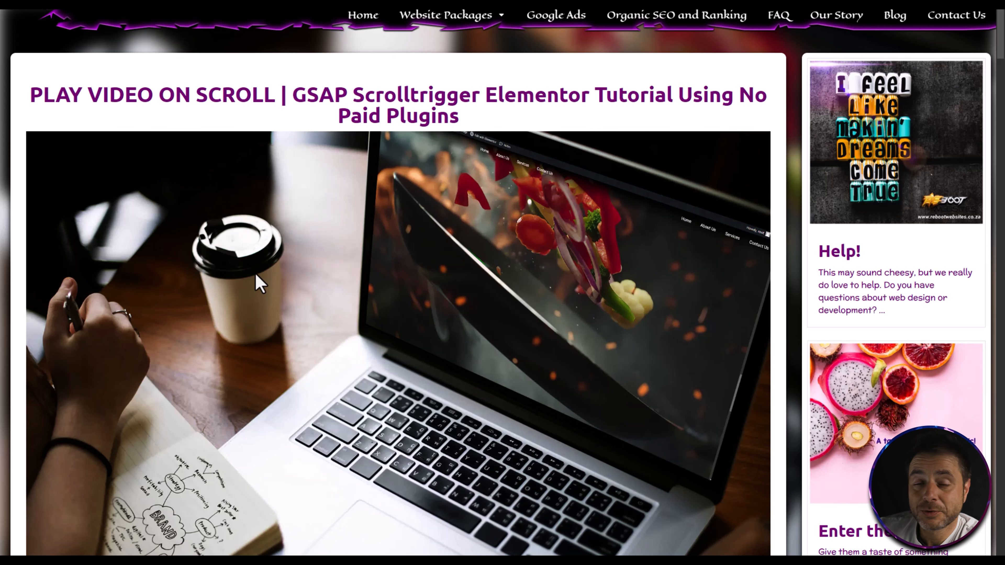
scroll(354, 350, "down", 15)
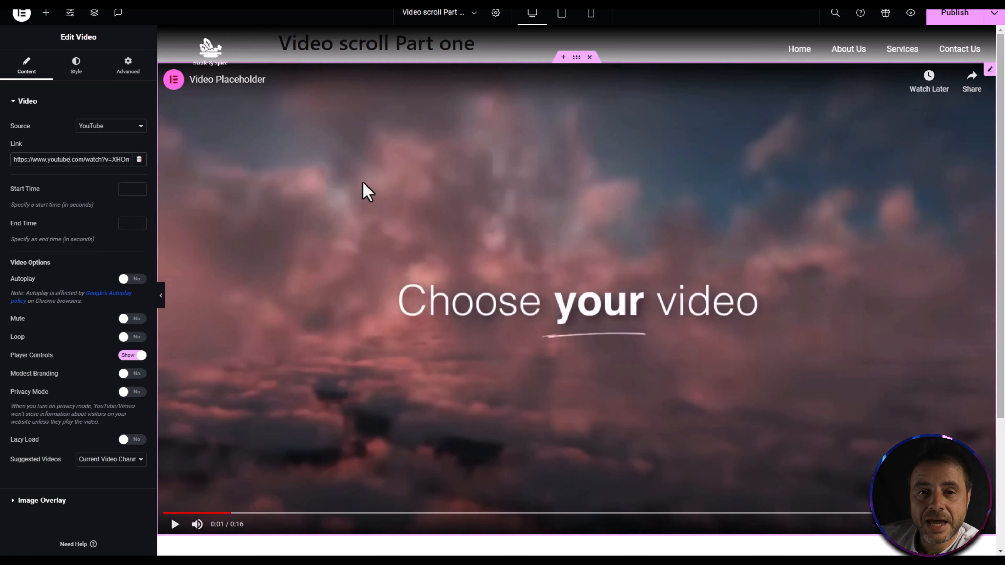
Set the video source to Self Hosted, then upload and insert falling fruit.mov as its file.
left_click(80, 126)
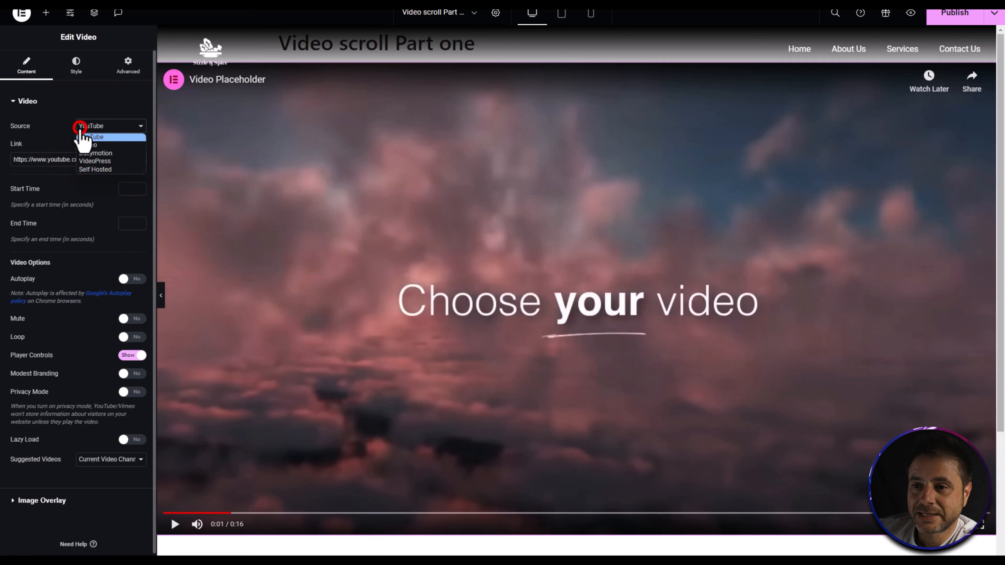
left_click(90, 169)
left_click(54, 186)
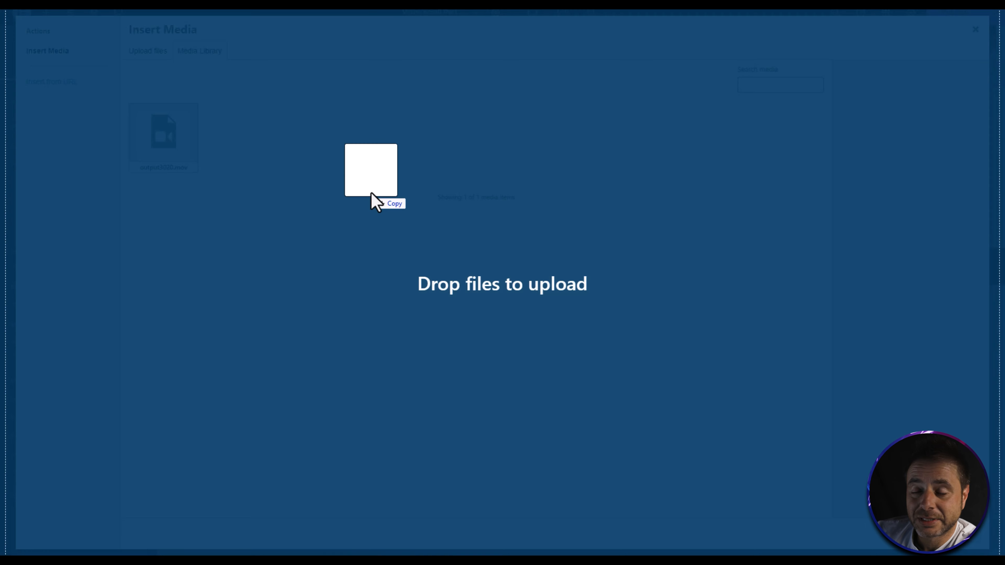
left_click_drag(372, 193, 303, 263)
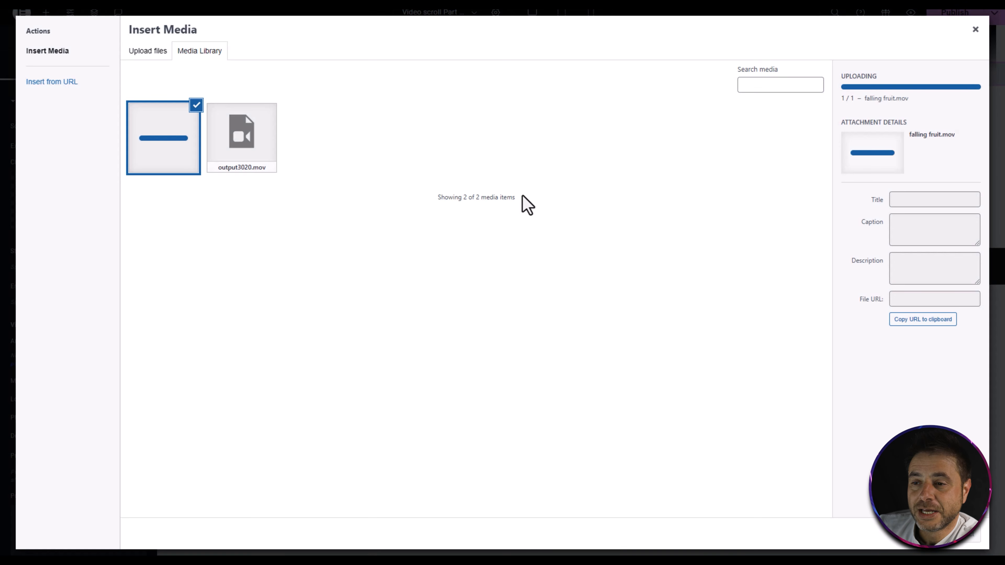
left_click(969, 537)
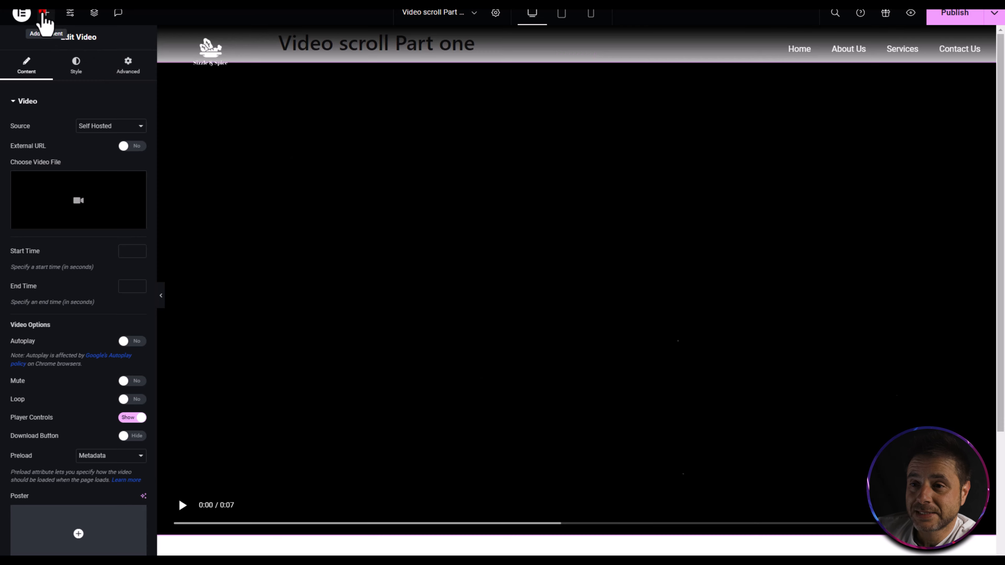
Add an HTML widget directly below the video in the same container.
left_click(44, 14)
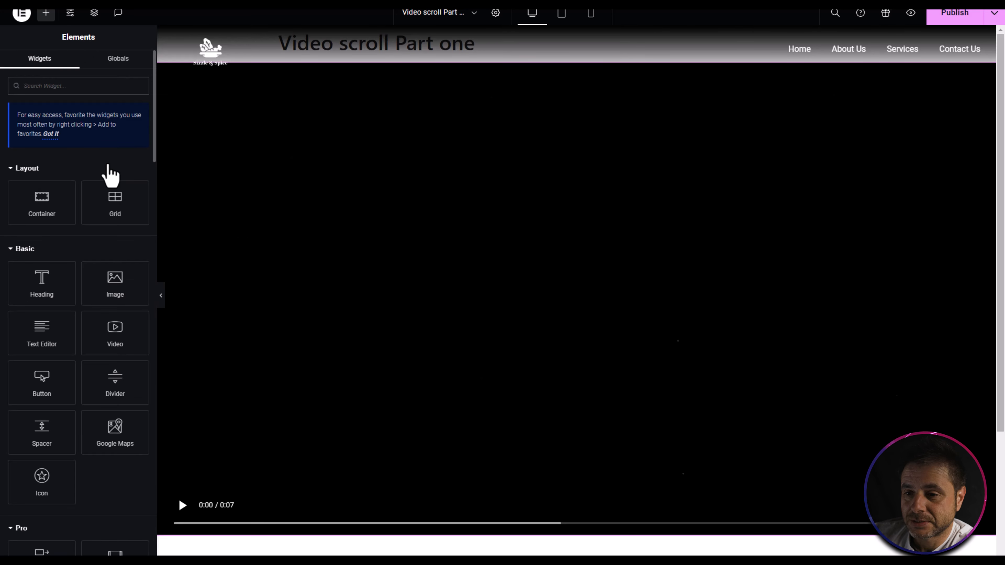
type("ht")
left_click_drag(36, 180, 412, 523)
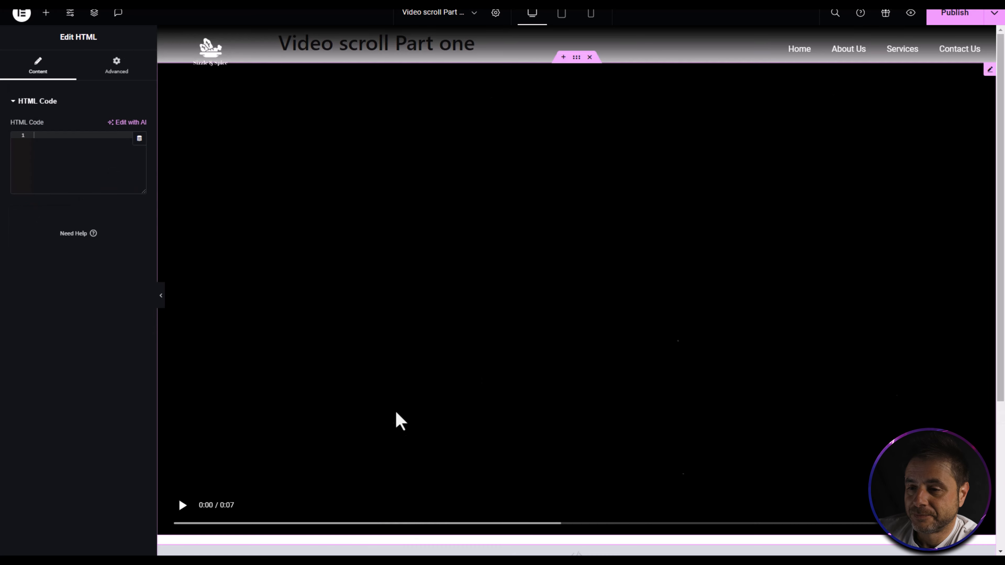
scroll(316, 411, "down", 3)
left_click(317, 410)
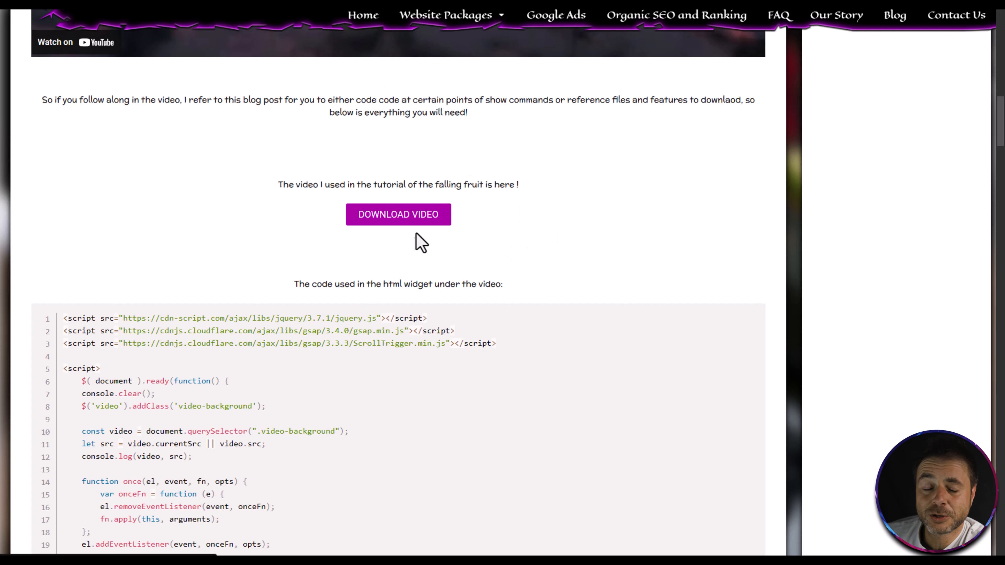
Copy the GSAP ScrollTrigger script for the HTML widget from the blog post and paste it into the widget's HTML code.
scroll(539, 240, "down", 5)
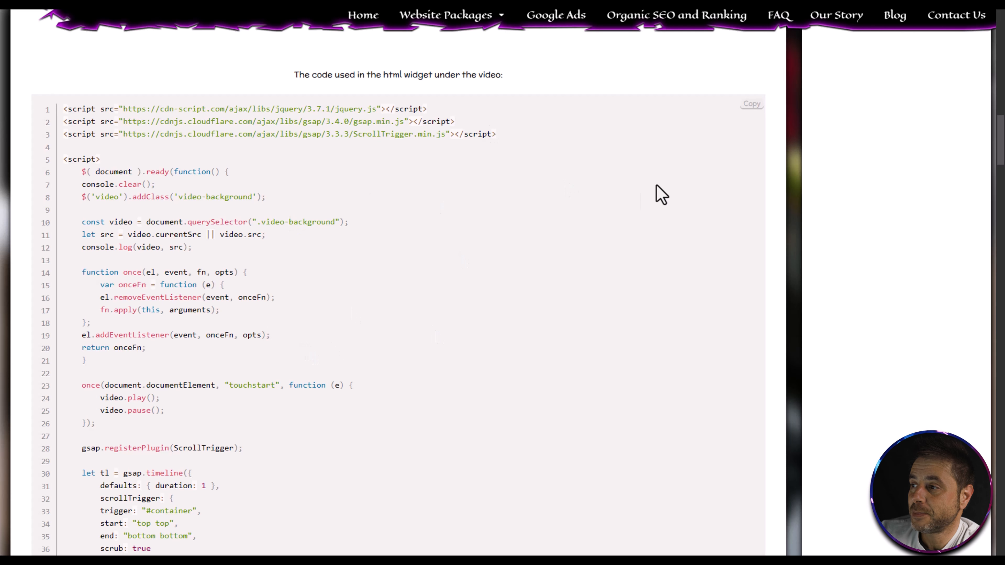
left_click(750, 104)
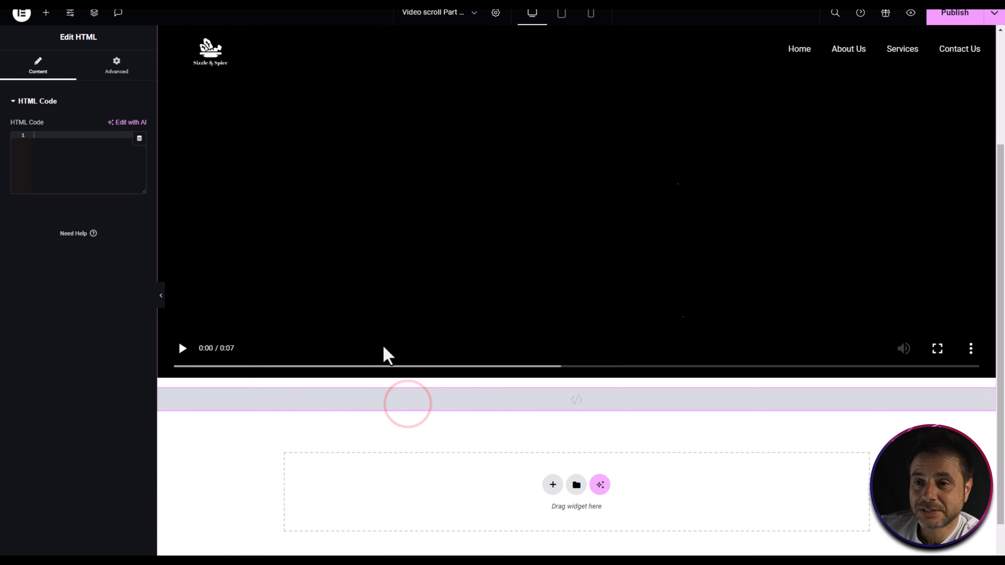
left_click(80, 177)
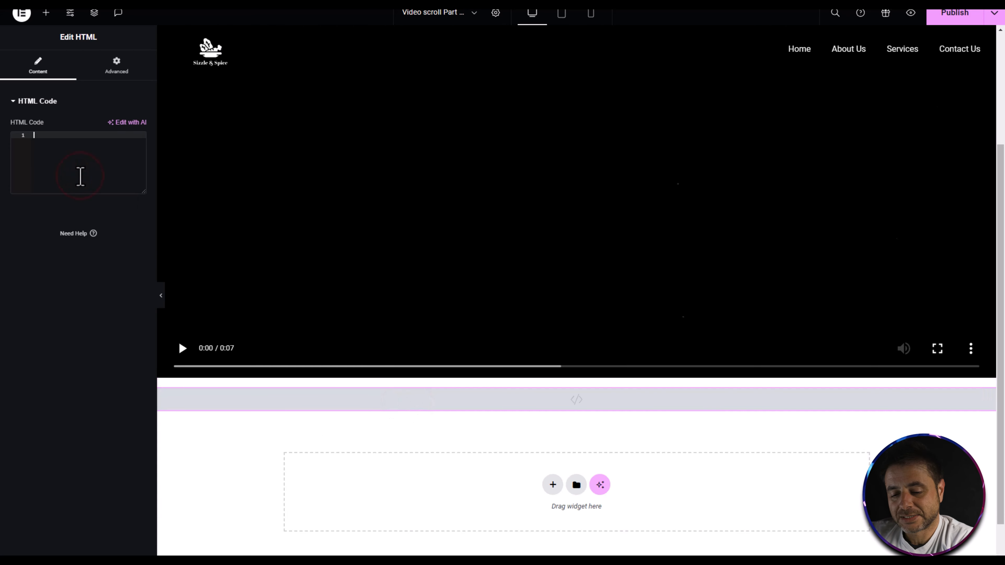
key("ctrl+v")
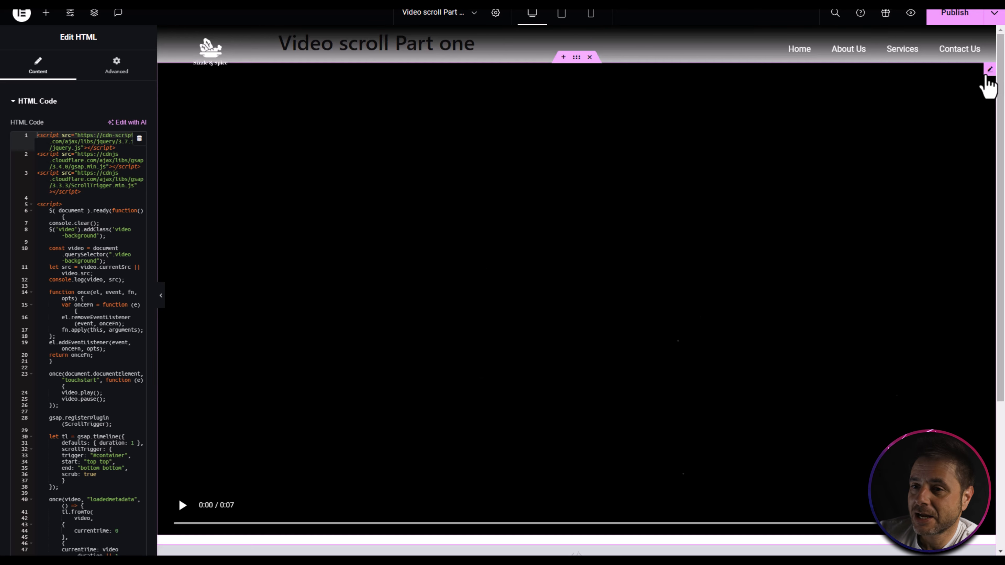
Mute the video and hide its player controls.
left_click(981, 79)
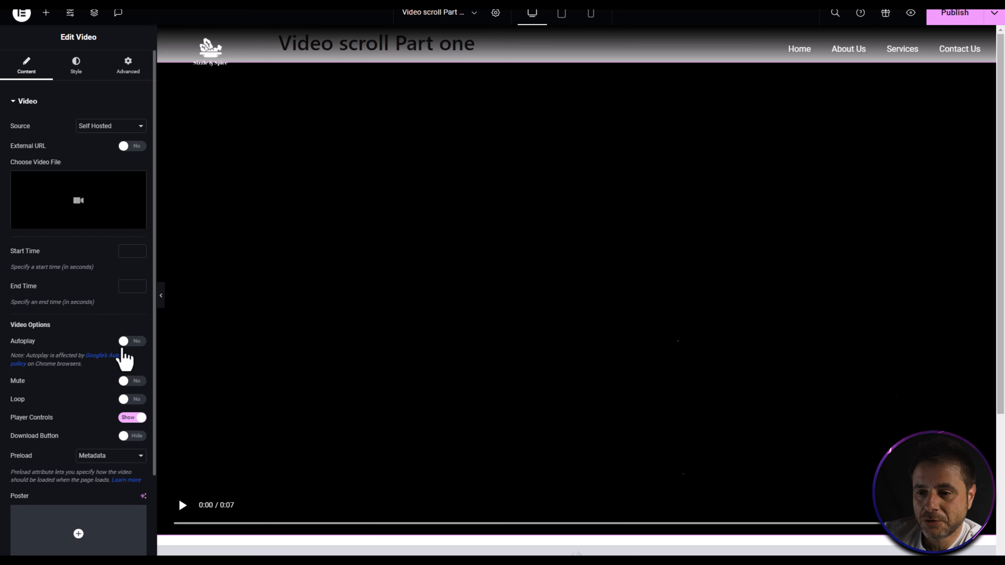
left_click(128, 381)
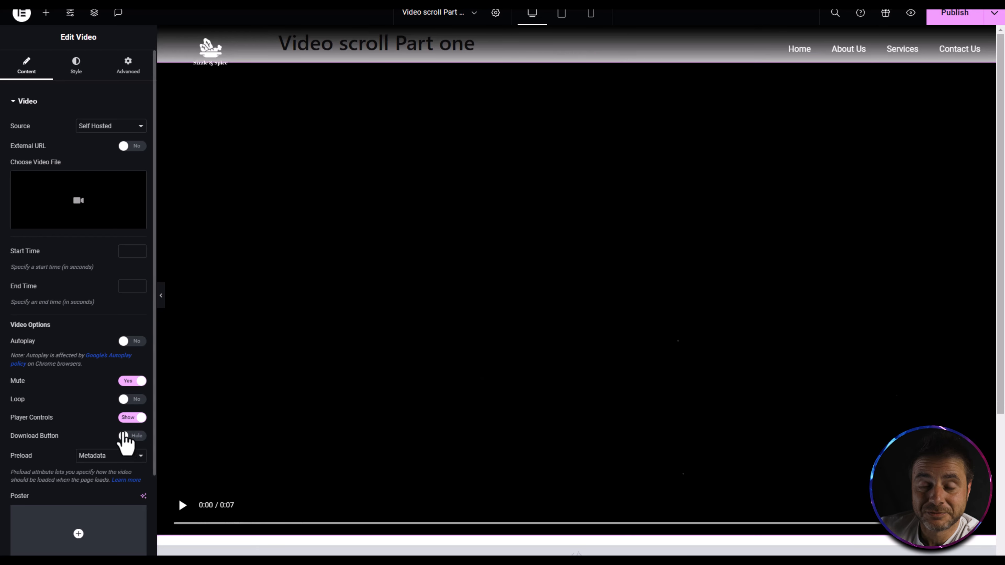
left_click(129, 417)
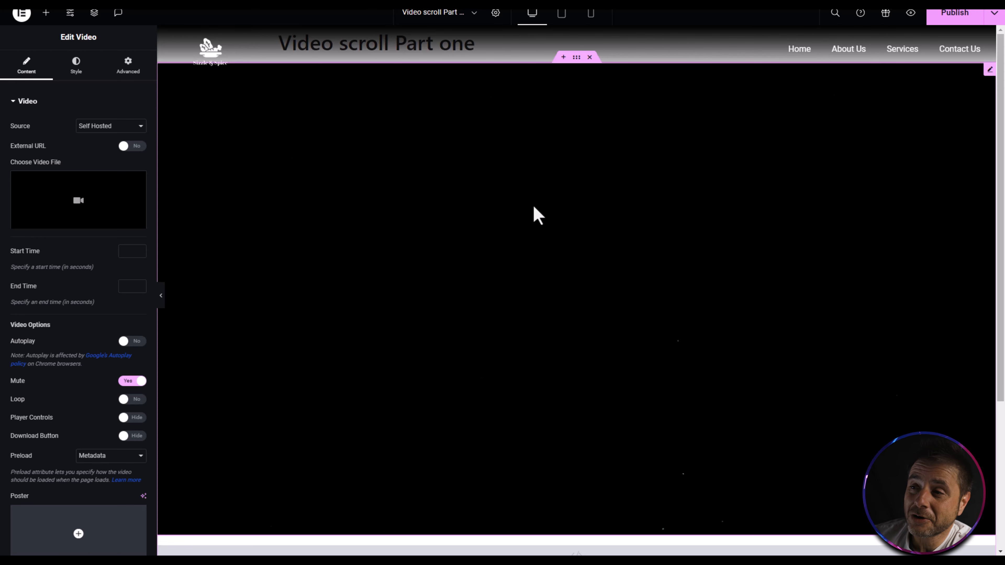
Set the parent container's minimum height to 300 vh and its z-index to 0.
left_click(586, 179)
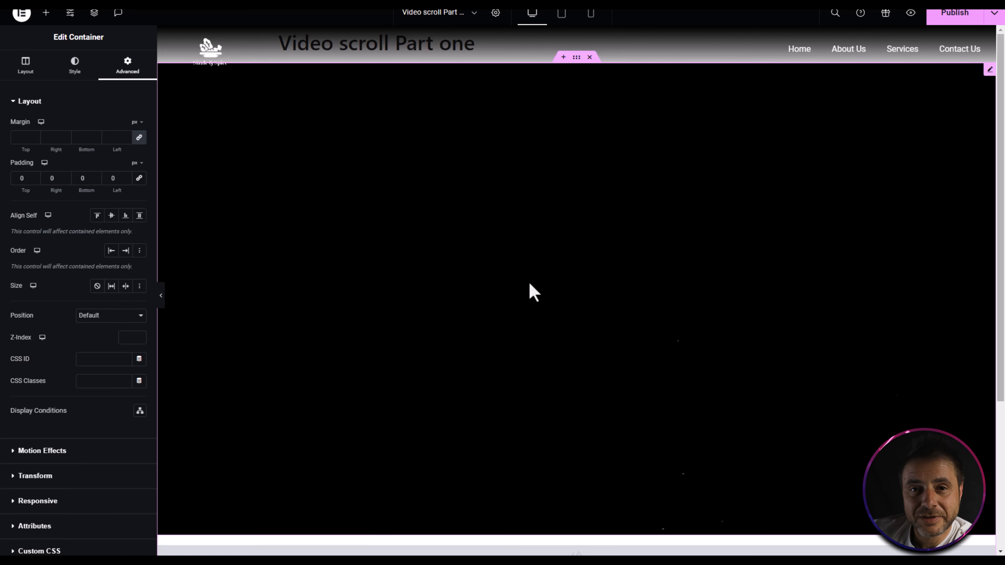
left_click(24, 65)
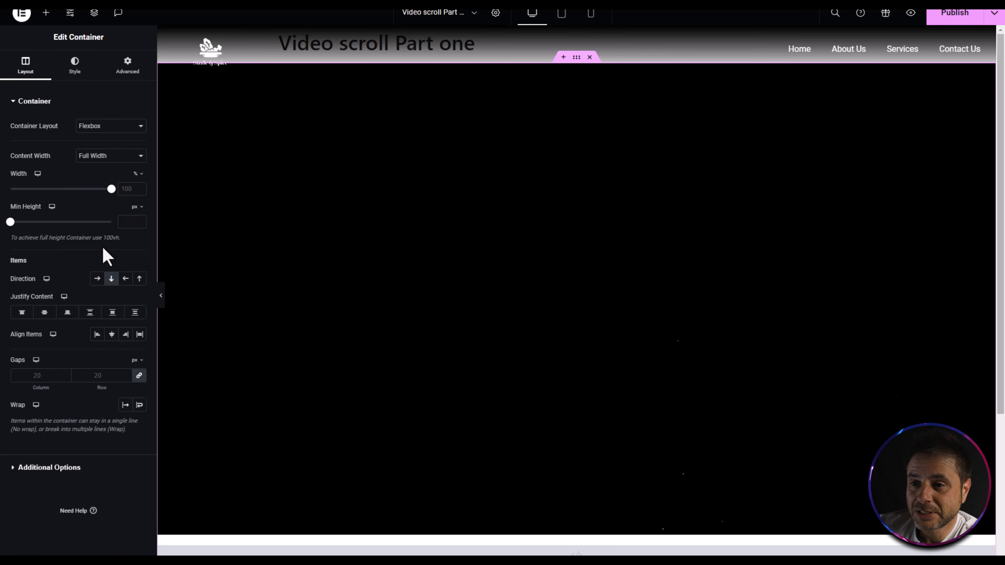
left_click(136, 207)
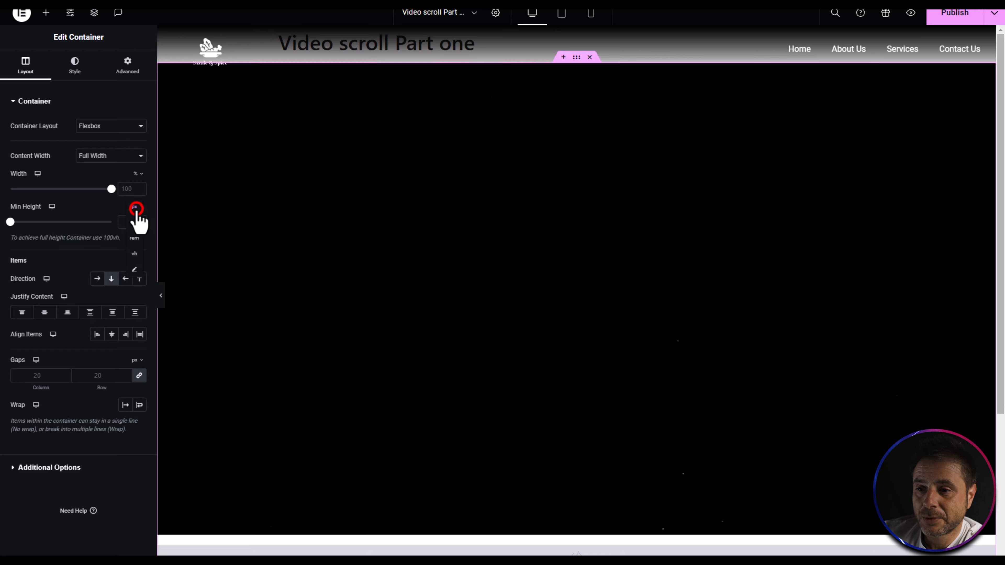
left_click(134, 254)
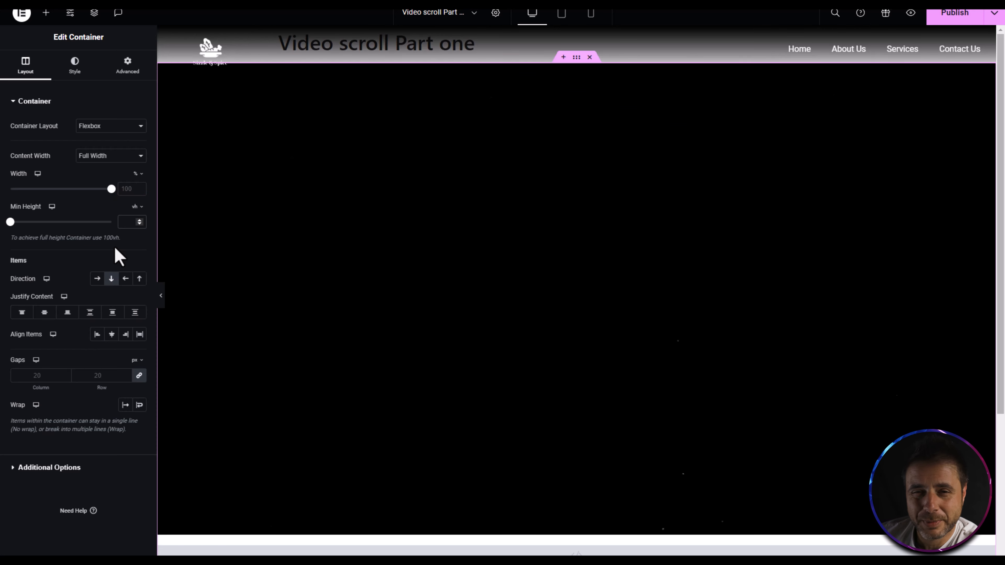
type("300")
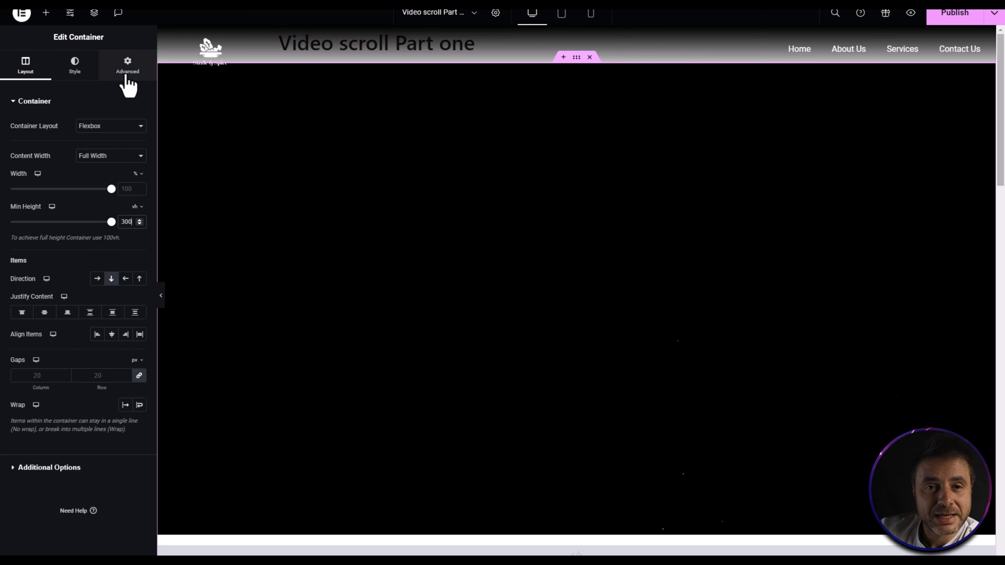
left_click(127, 66)
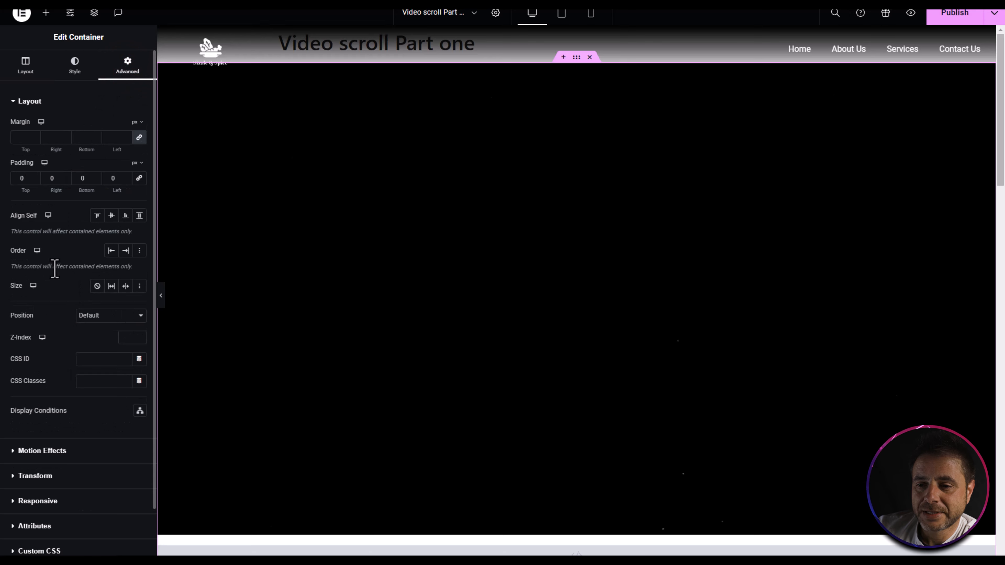
left_click(123, 337)
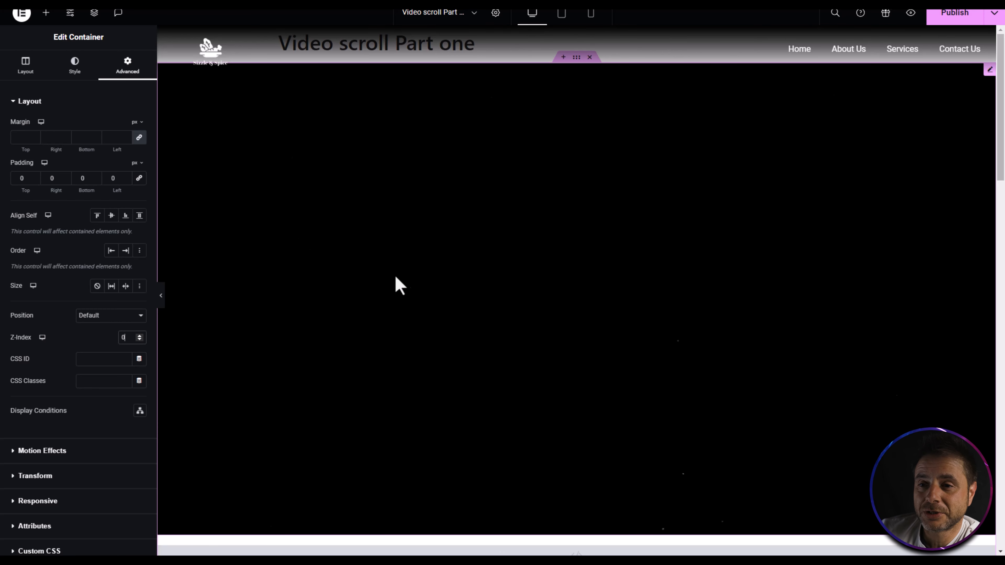
Unlink the container's margin values, set the top margin to -100 px and publish the page.
left_click(138, 139)
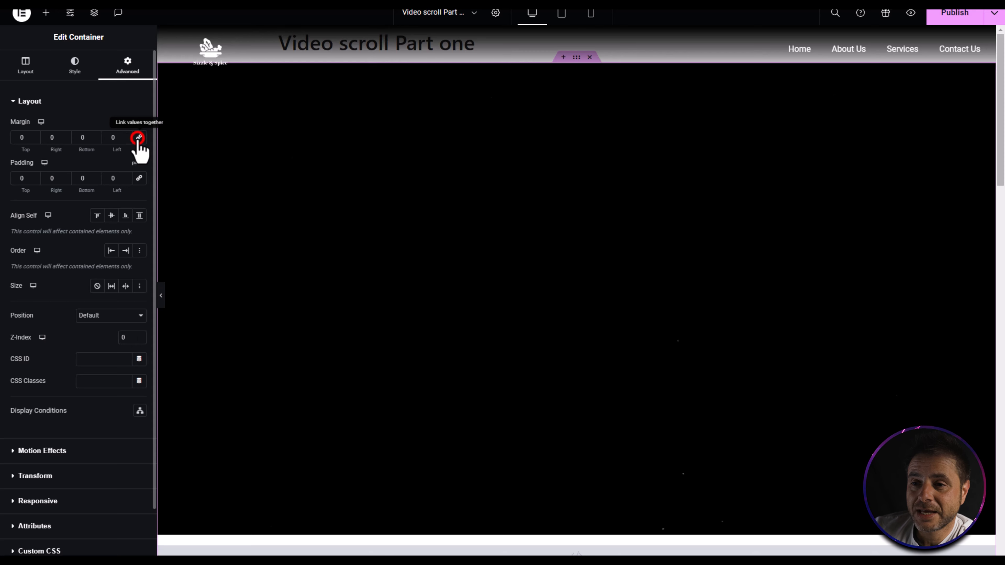
left_click(20, 137)
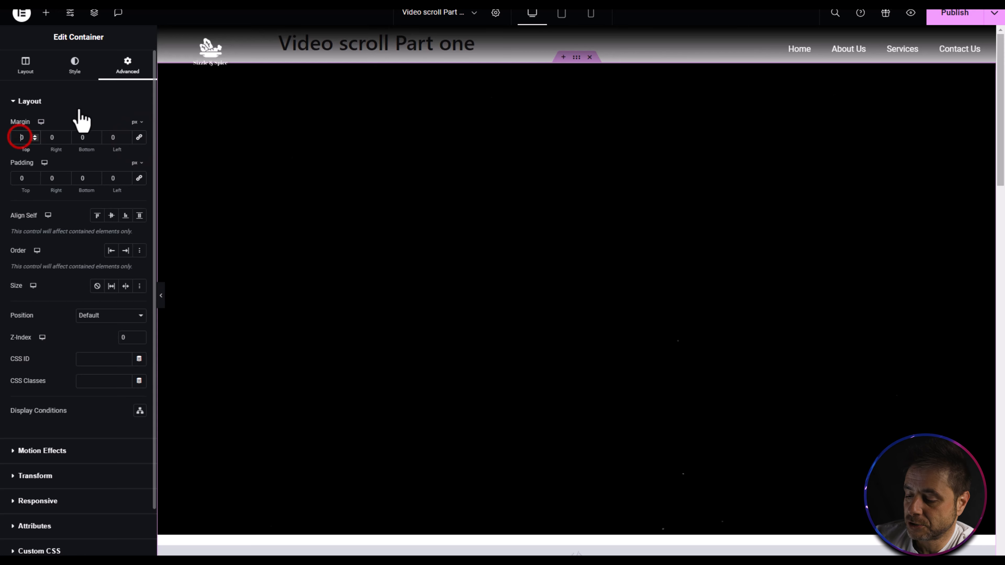
type("-100")
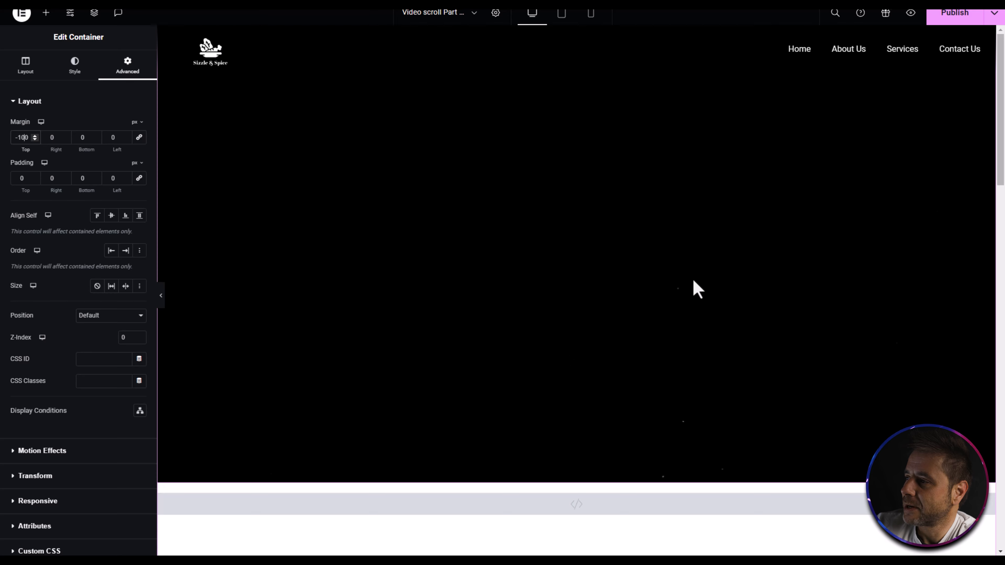
left_click(951, 17)
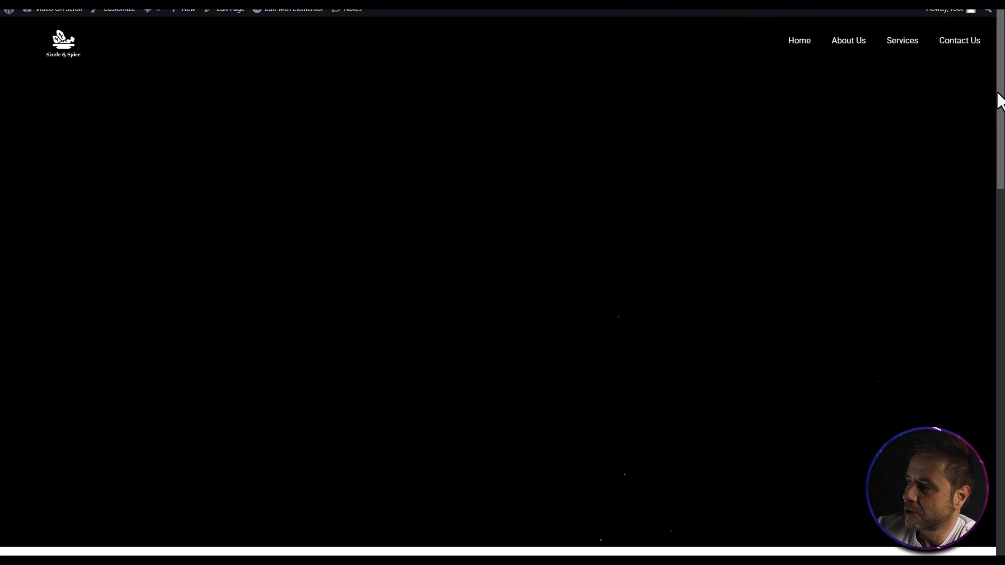
Test the video's scroll playback on the published page.
mouse_move(998, 92)
left_mouse_down()
mouse_move(994, 118)
mouse_move(992, 106)
left_mouse_up()
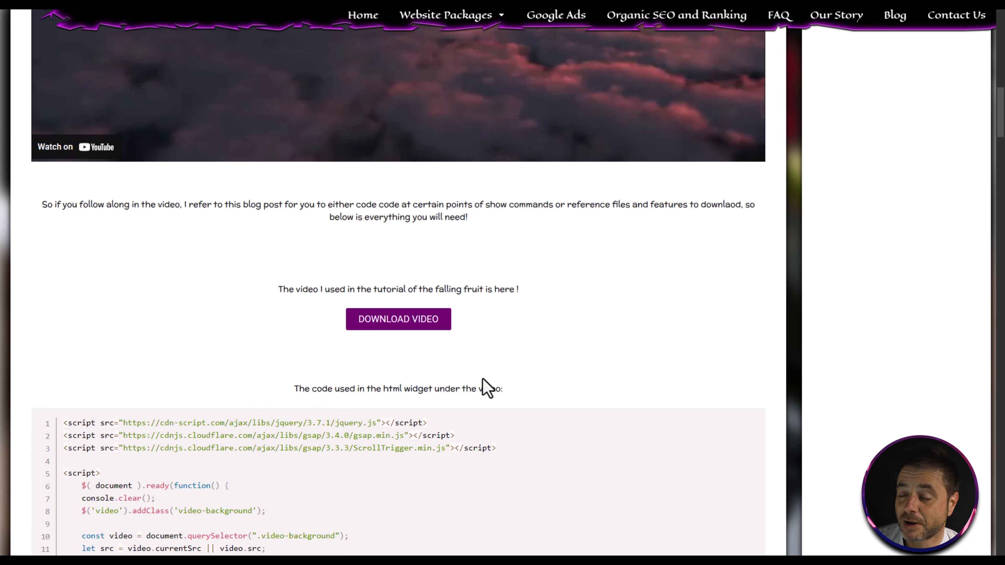
Copy the blog post's "Second Option With PRE-Loading" script and replace the HTML widget's code with it.
scroll(485, 382, "down", 10)
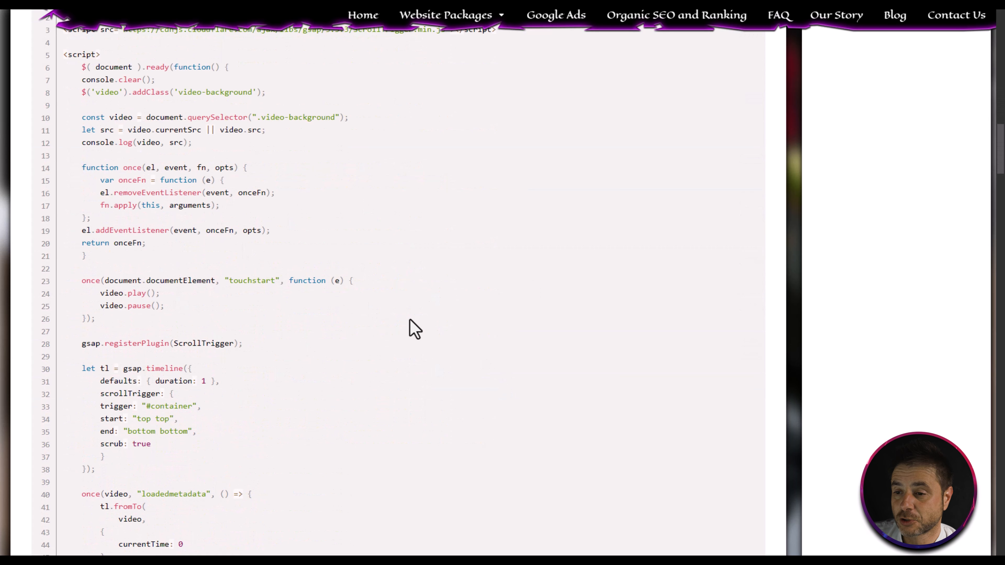
scroll(465, 359, "down", 15)
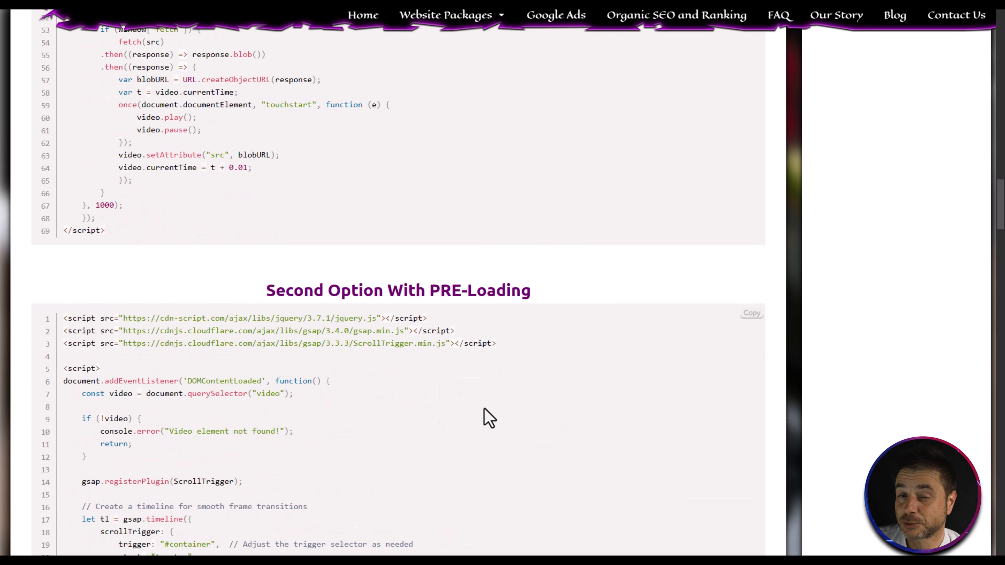
scroll(541, 464, "down", 1)
scroll(541, 464, "down", 4)
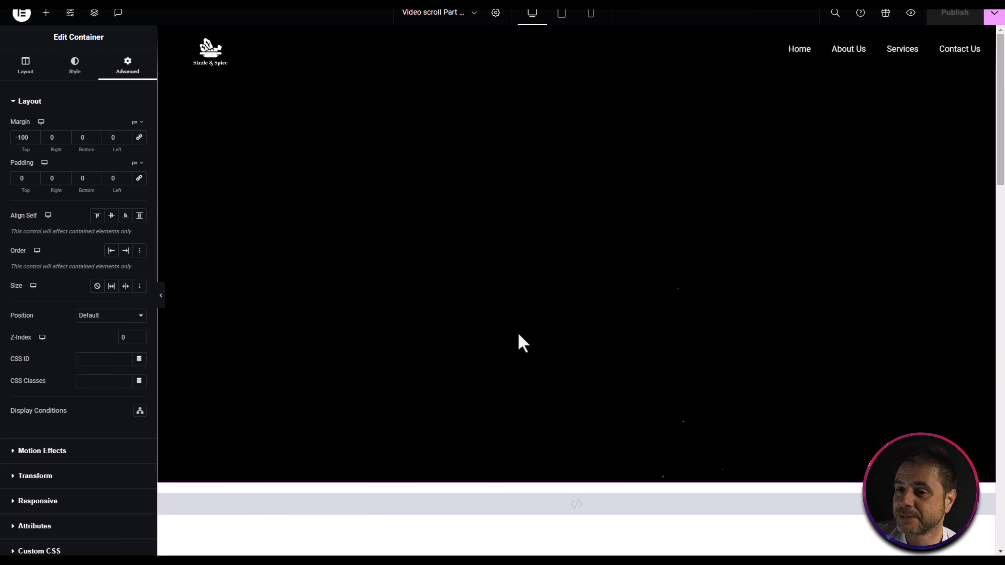
left_click(450, 501)
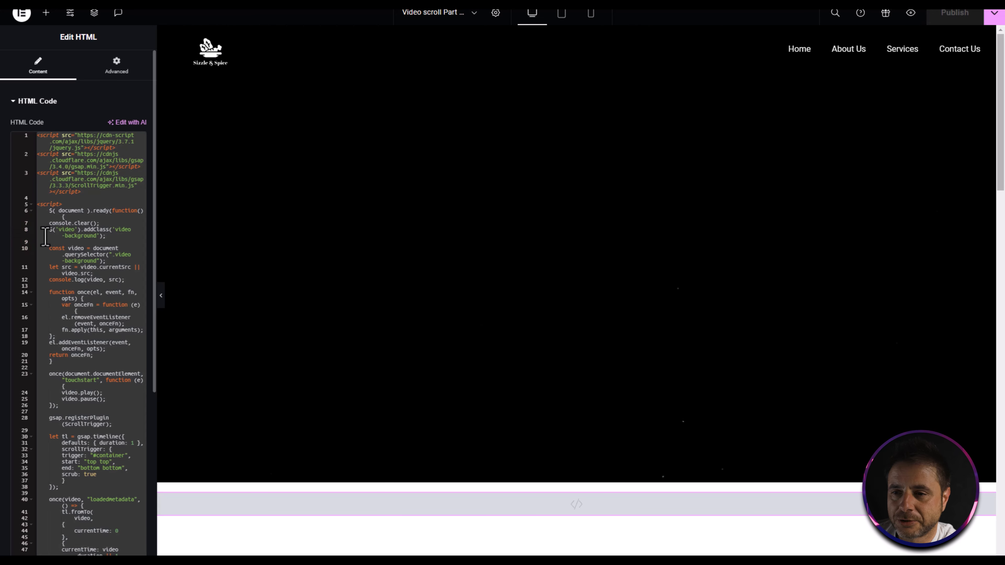
key("BackSpace")
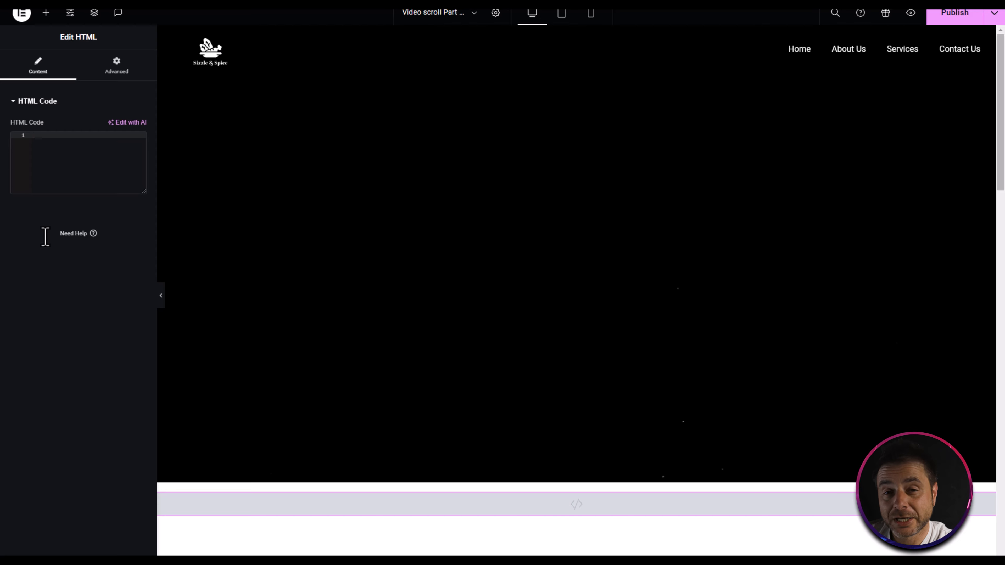
key("ctrl+v")
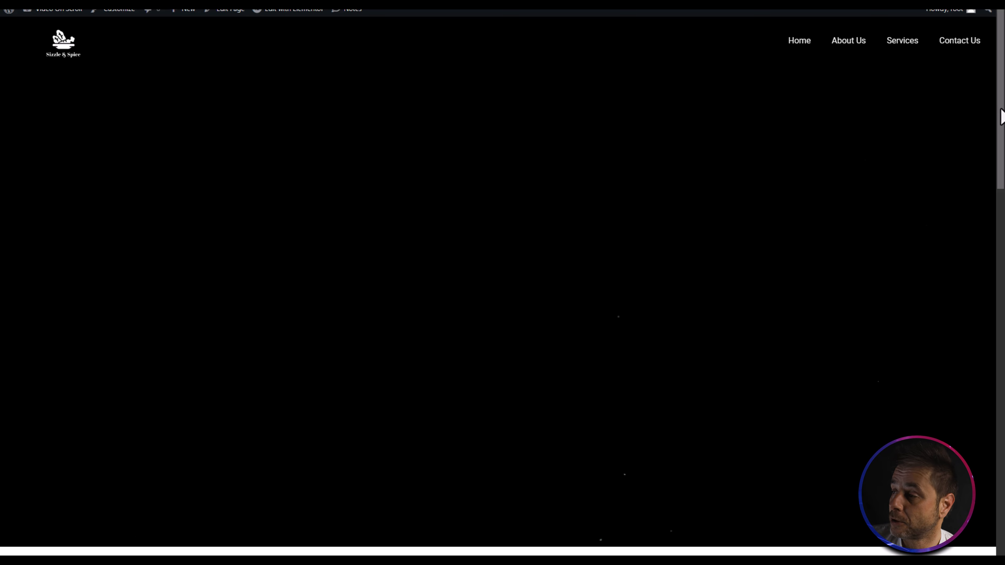
Move back and forth through the live falling-fruit page to check how smoothly the video plays on scroll.
left_click_drag(1001, 116, 994, 152)
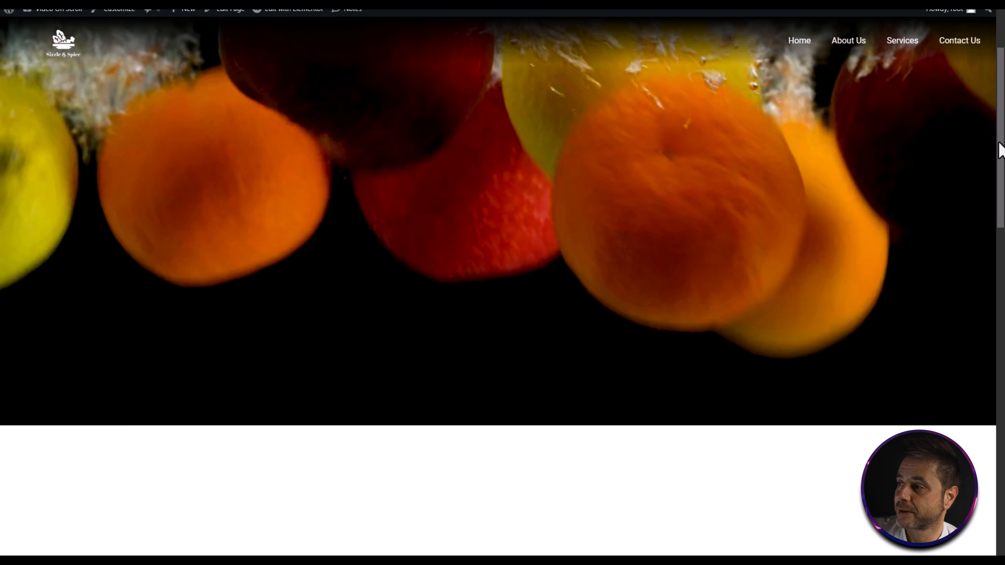
left_click_drag(998, 146, 1001, 117)
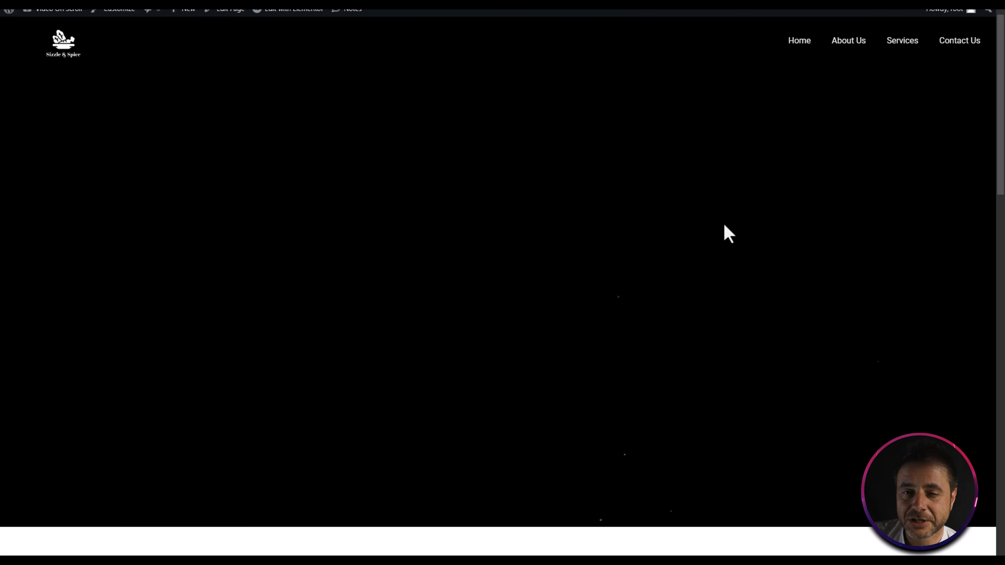
scroll(723, 222, "down", 3)
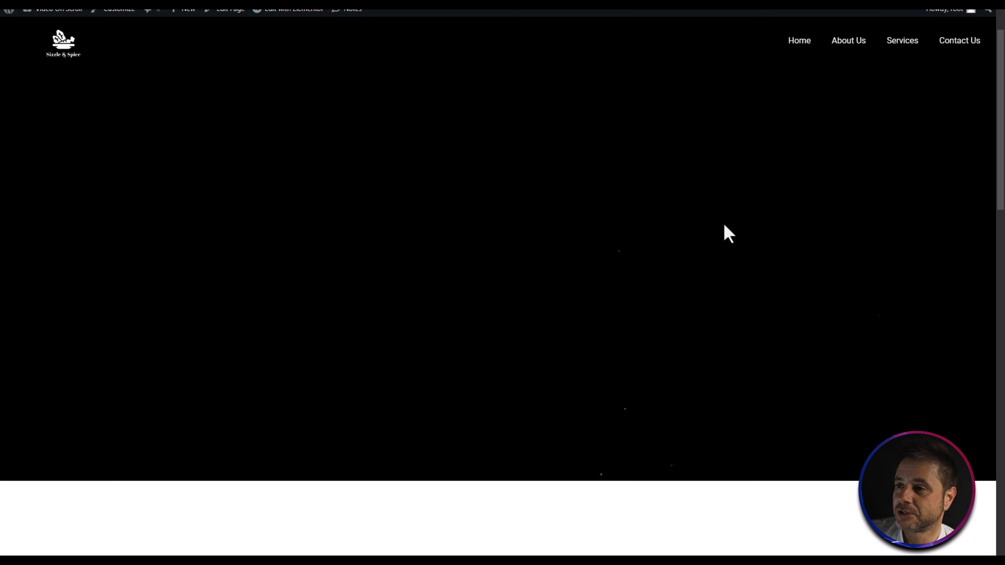
scroll(724, 223, "up", 3)
scroll(724, 224, "down", 3)
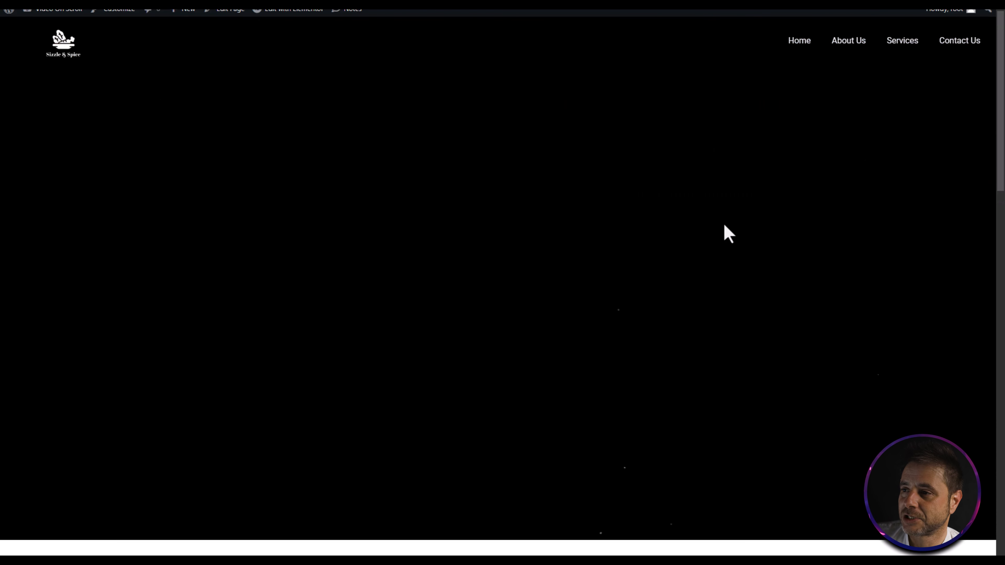
scroll(724, 225, "up", 3)
scroll(724, 224, "down", 3)
scroll(724, 224, "up", 2)
scroll(724, 224, "up", 1)
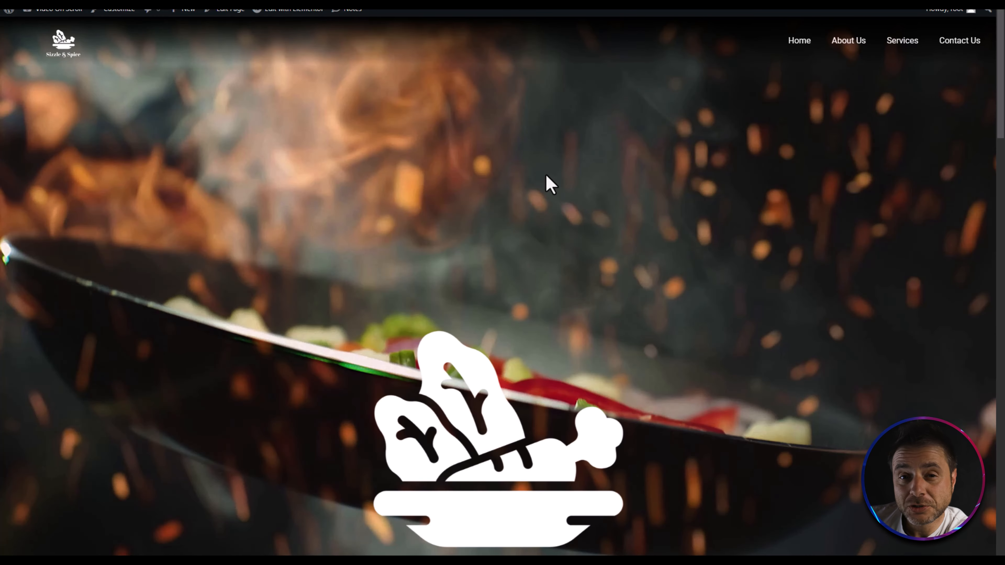
Examine the scroll animation and content sections of the Sizzle & Spice demo page in both directions.
scroll(546, 177, "down", 5)
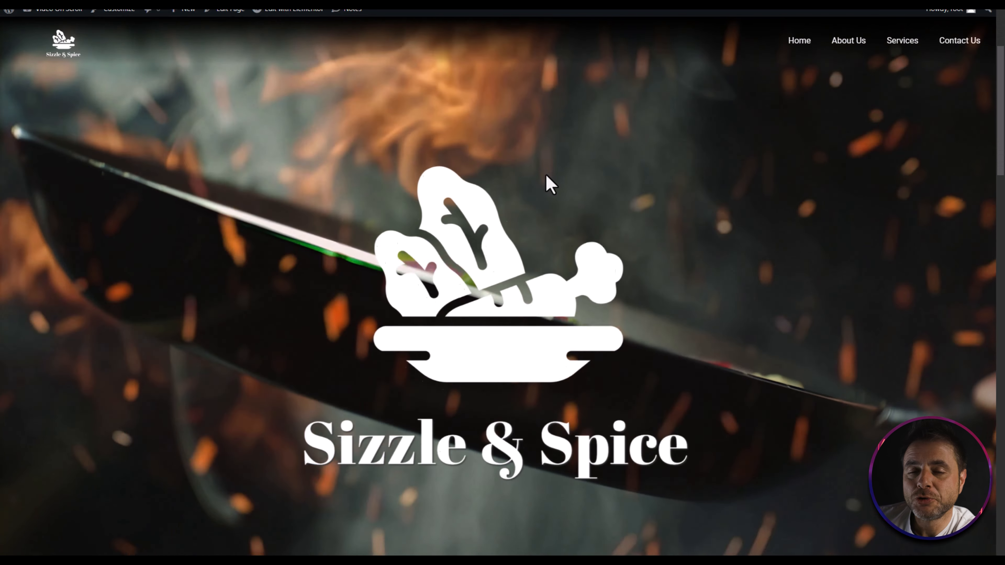
scroll(549, 185, "down", 3)
scroll(546, 186, "up", 3)
scroll(548, 187, "down", 6)
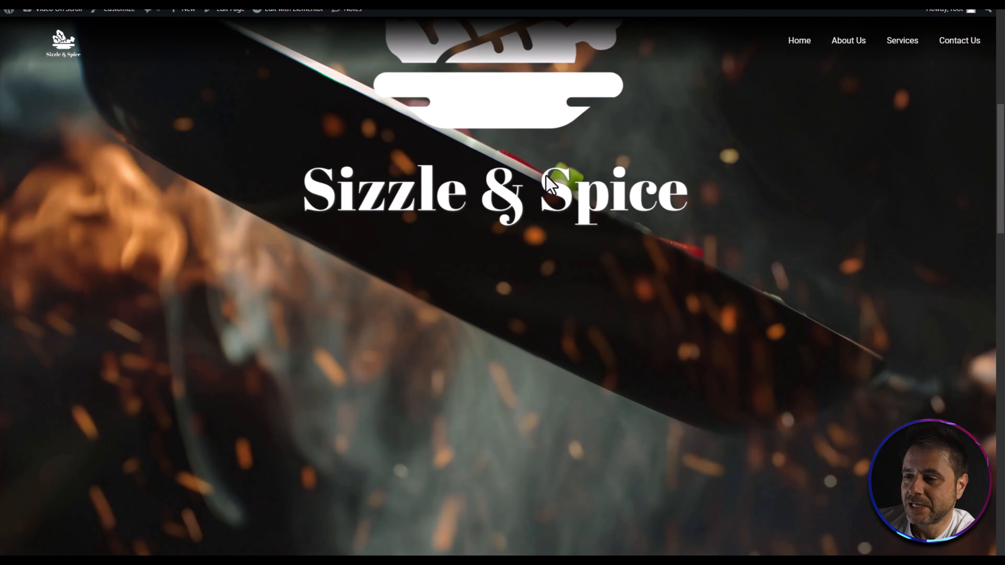
scroll(546, 180, "down", 12)
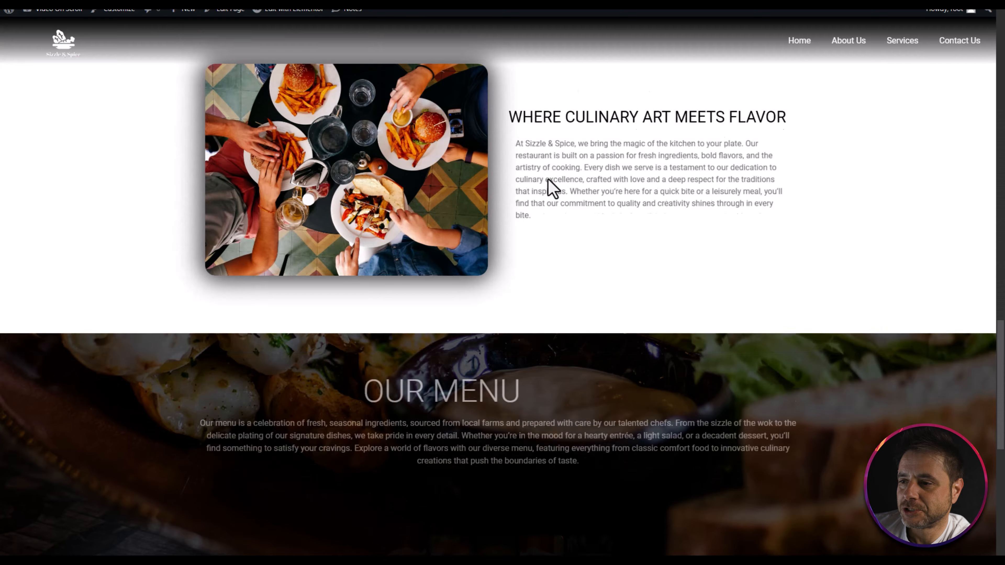
scroll(550, 187, "down", 4)
scroll(550, 186, "up", 12)
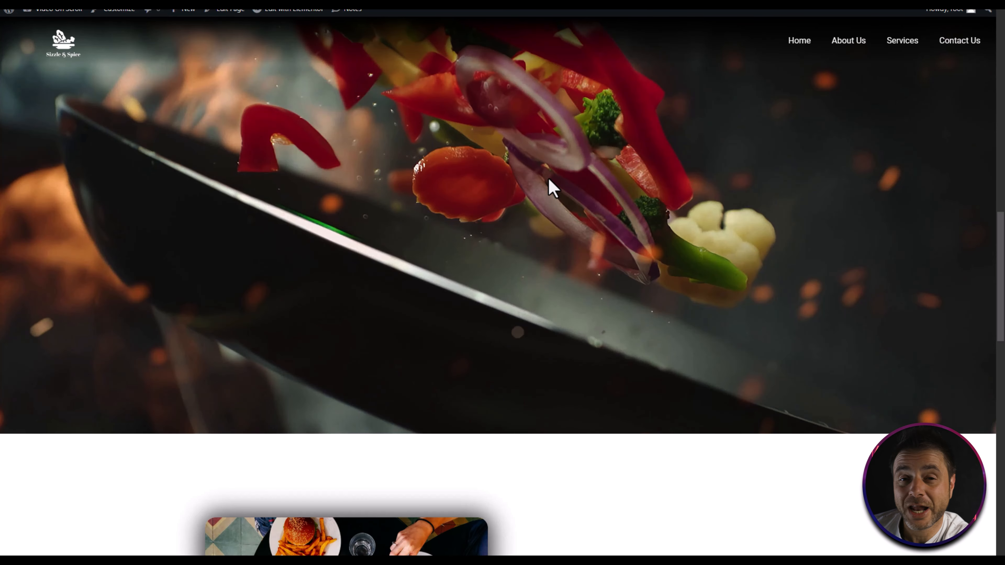
scroll(552, 188, "up", 3)
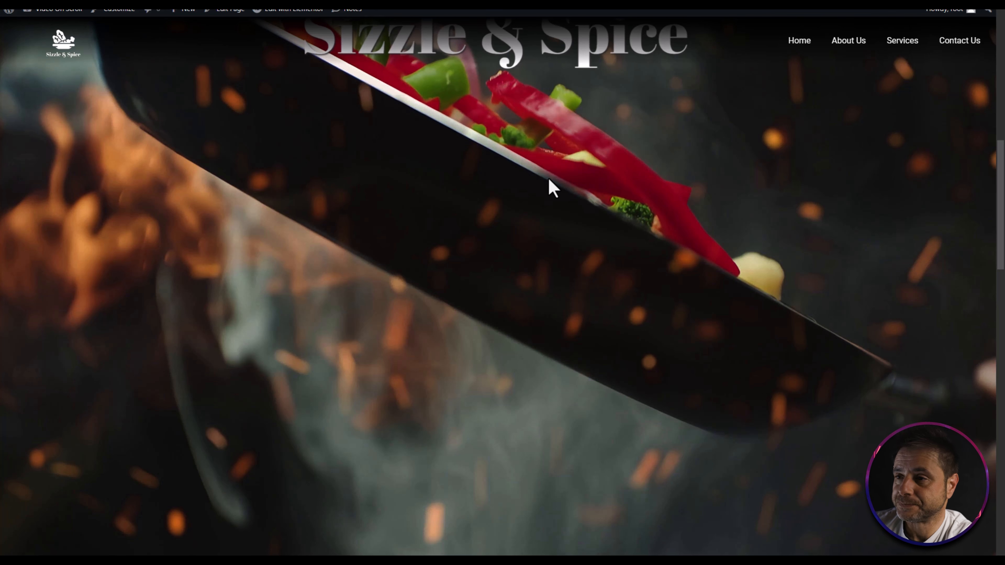
scroll(552, 188, "up", 5)
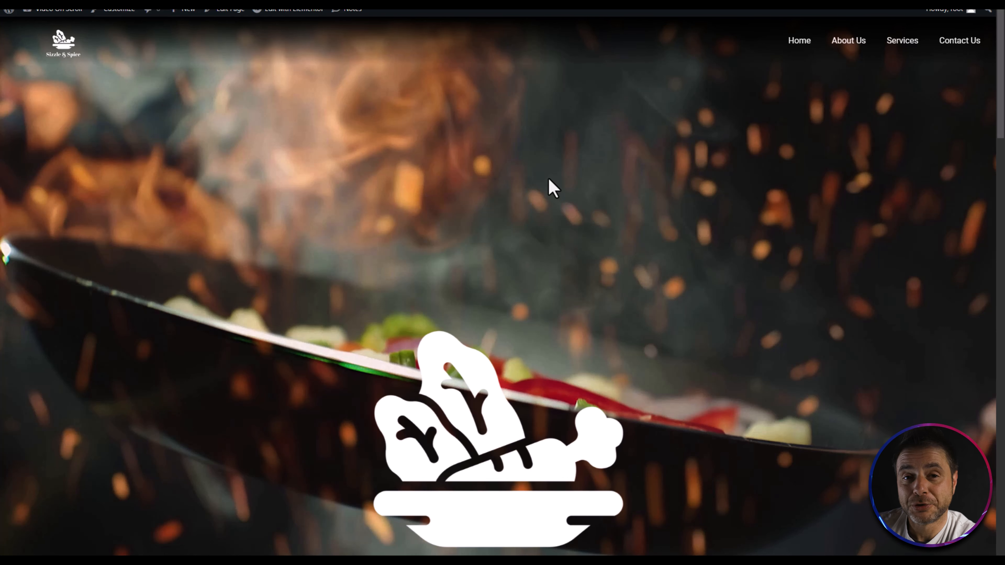
scroll(507, 274, "down", 5)
scroll(507, 277, "up", 4)
scroll(513, 278, "down", 4)
scroll(514, 277, "down", 2)
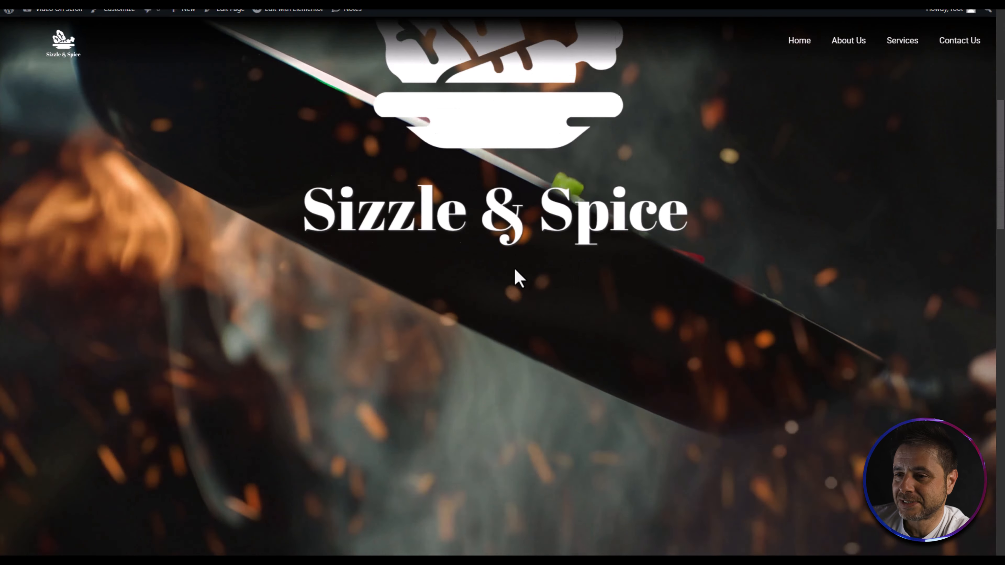
scroll(516, 278, "up", 6)
scroll(517, 269, "down", 5)
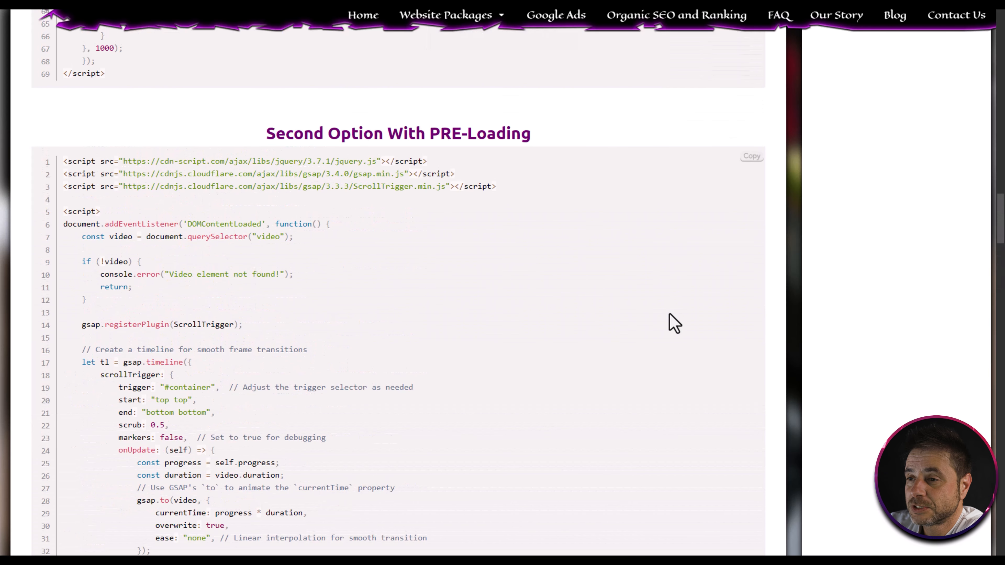
Find the "PART 2 : Sprite Sheet" section in the blog post and view its sprite image.
scroll(675, 323, "down", 10)
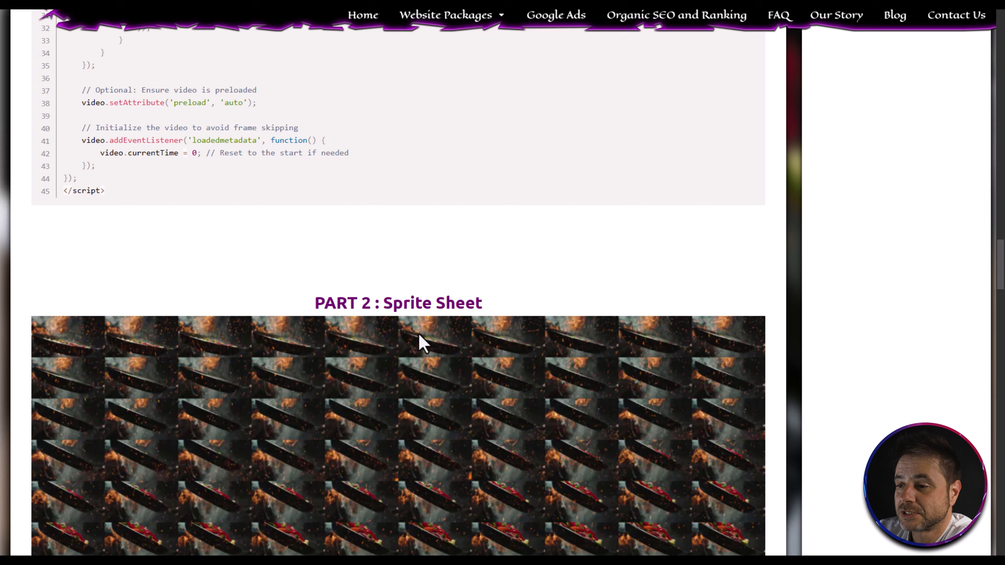
scroll(545, 404, "down", 7)
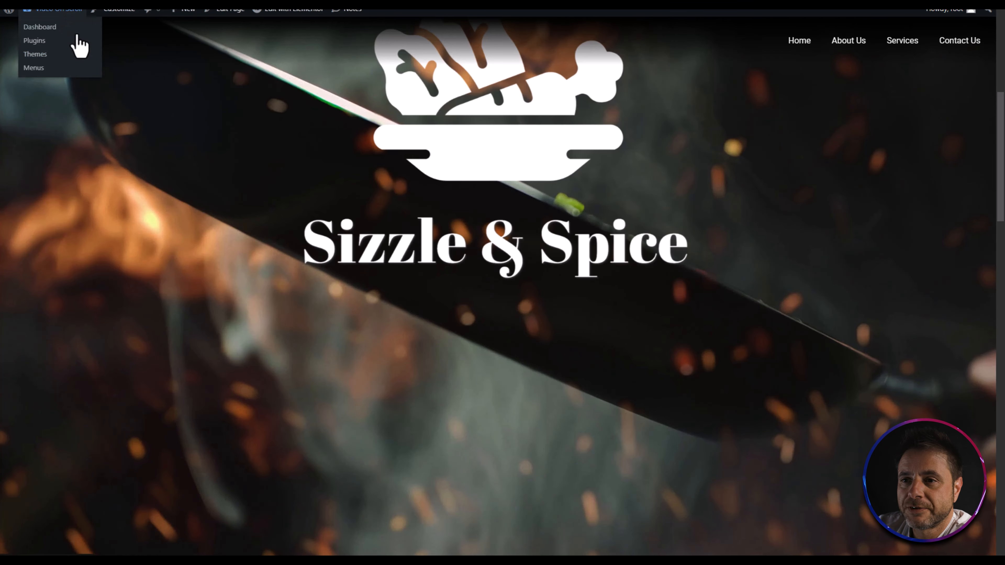
Open the site's media library from the dashboard and upload the sprite sheet image.
mouse_move(55, 9)
left_click(40, 27)
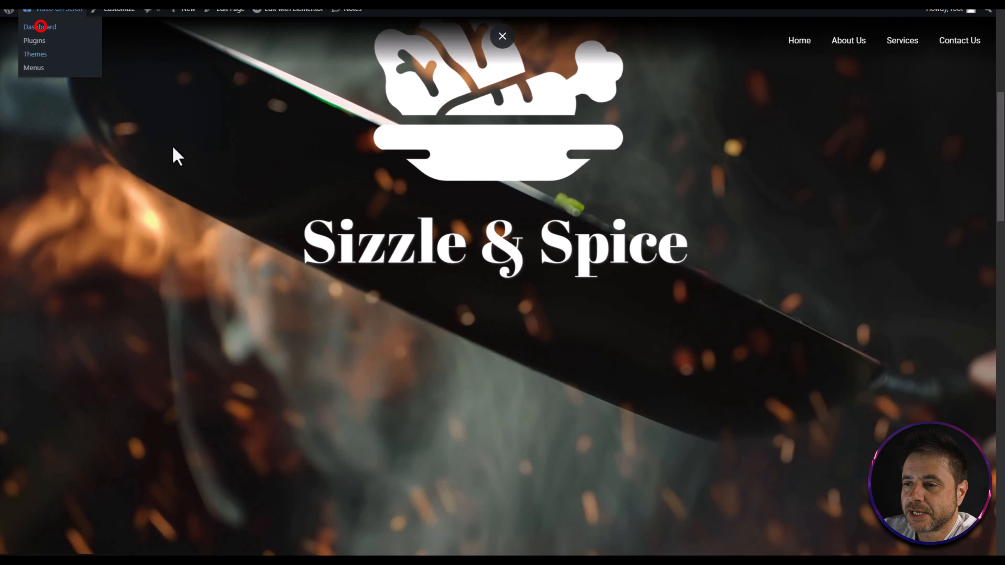
left_click(23, 113)
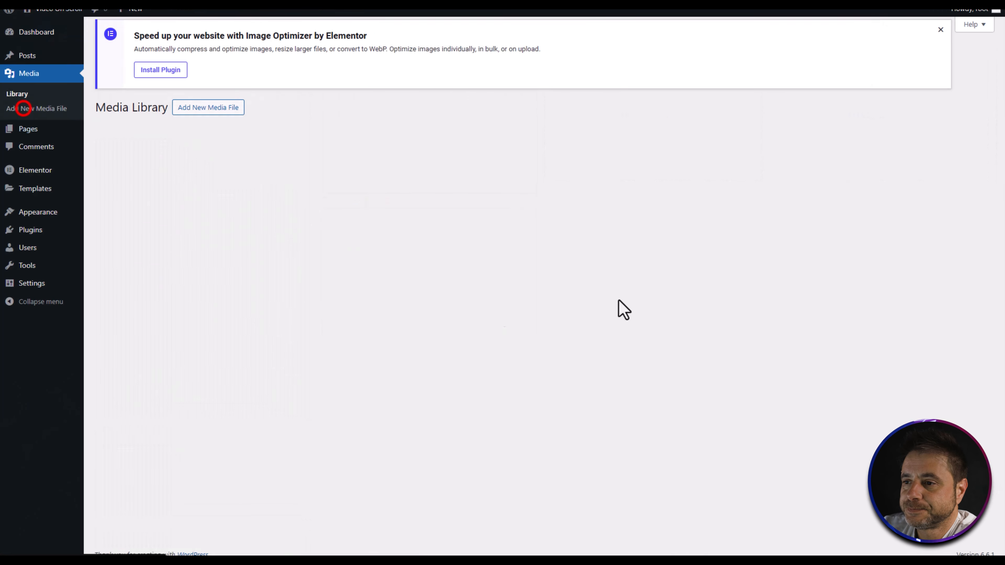
left_click_drag(677, 242, 344, 323)
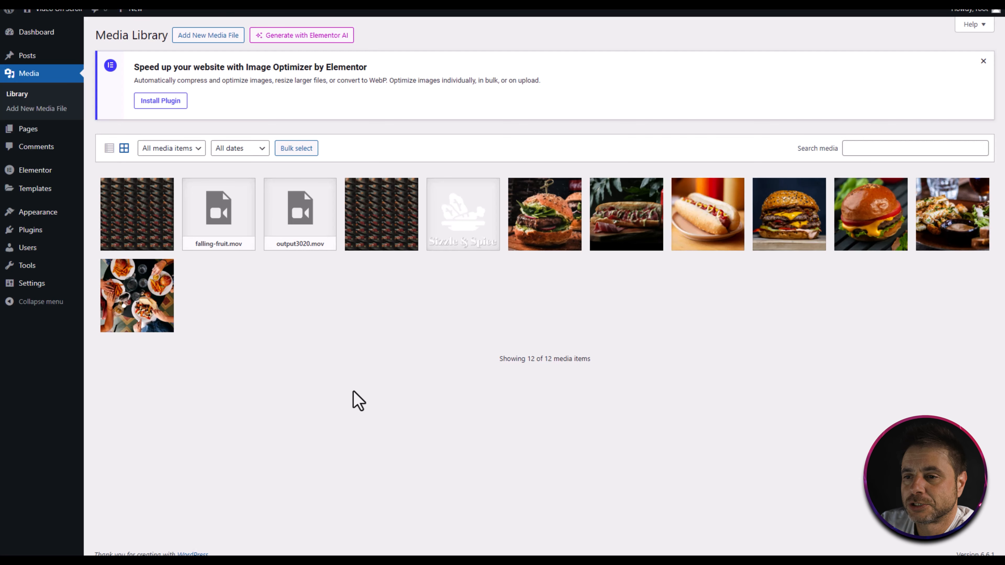
Check the uploaded sprite sheet's attachment details for a "scaled" suffix in its file name.
left_click(138, 216)
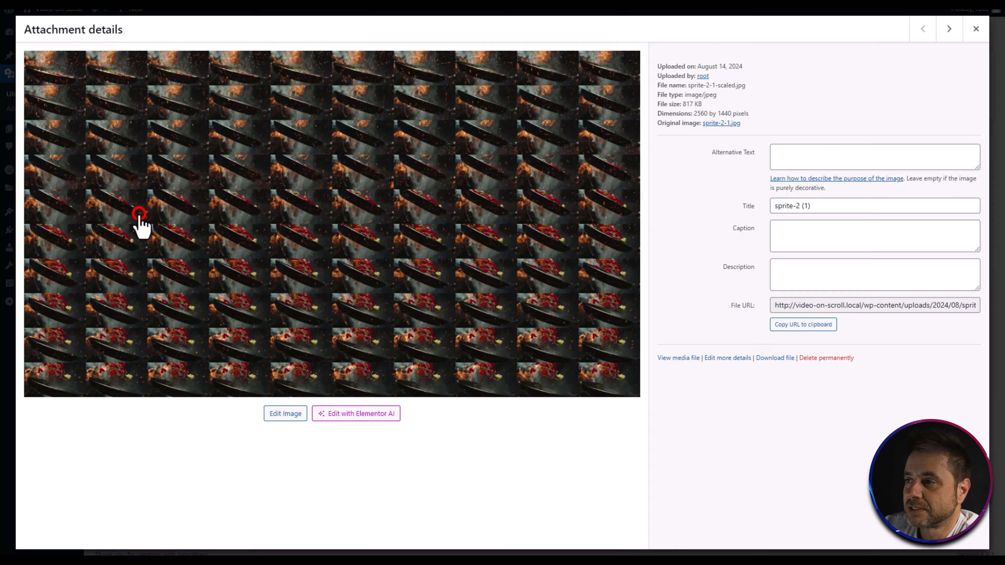
double_click(723, 85)
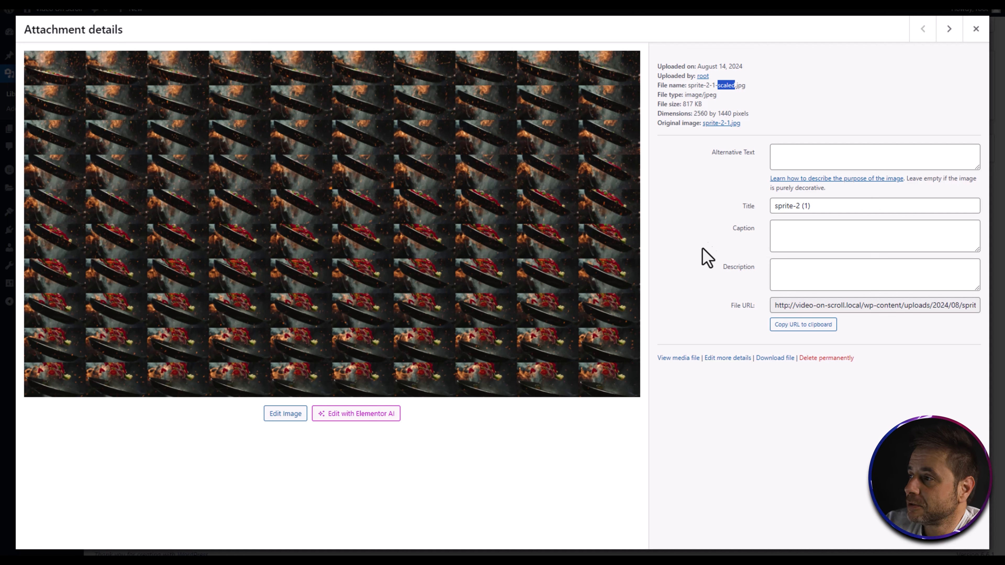
left_click(975, 29)
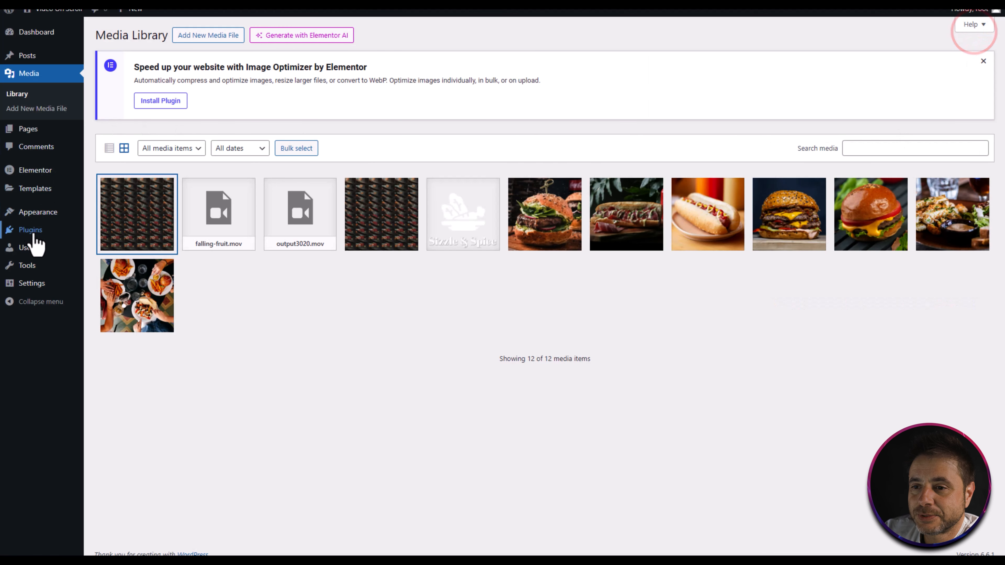
Search the plugin directory for Disable "BIG image" Threshold and activate that plugin.
mouse_move(38, 242)
left_click(106, 244)
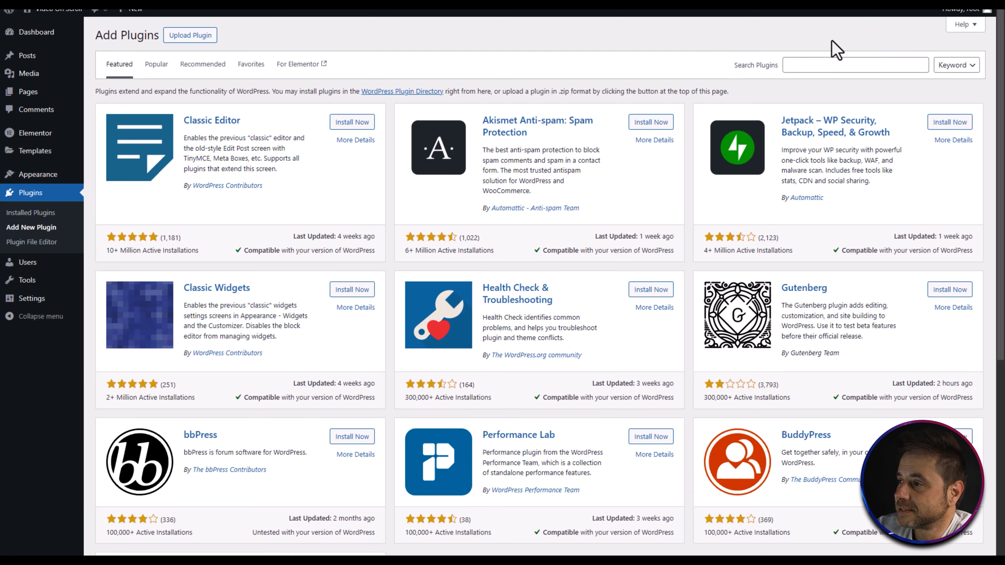
left_click(807, 64)
type("Disable \"BIG image\" Threshold")
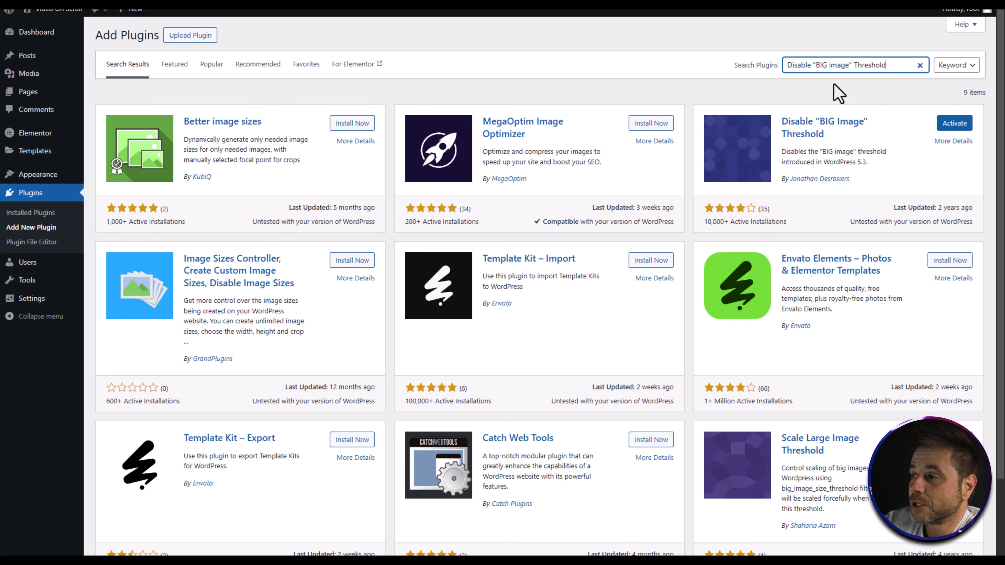
left_click(953, 123)
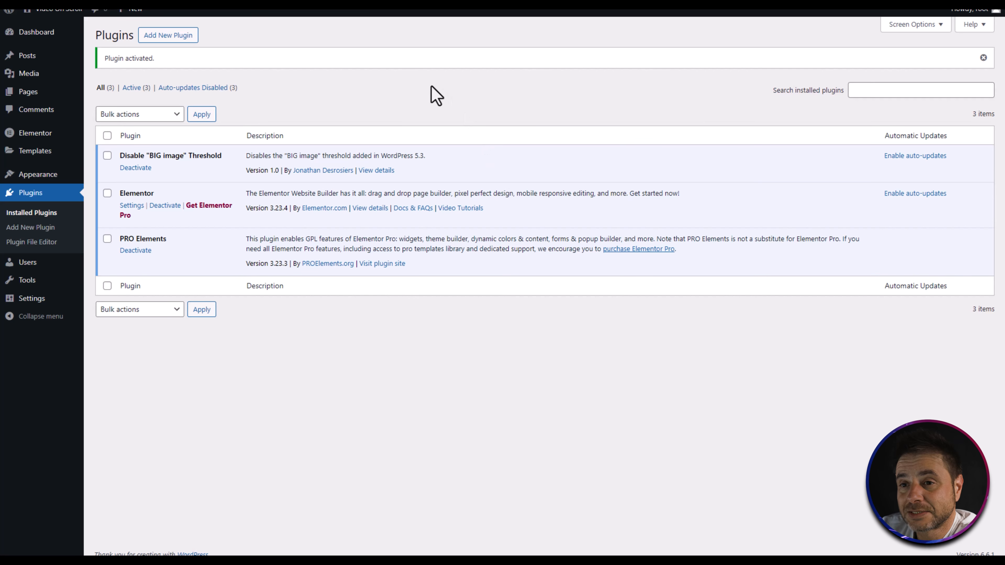
Upload the sprite sheet to the media library again and check its file name and dimensions in the attachment details.
left_click(31, 74)
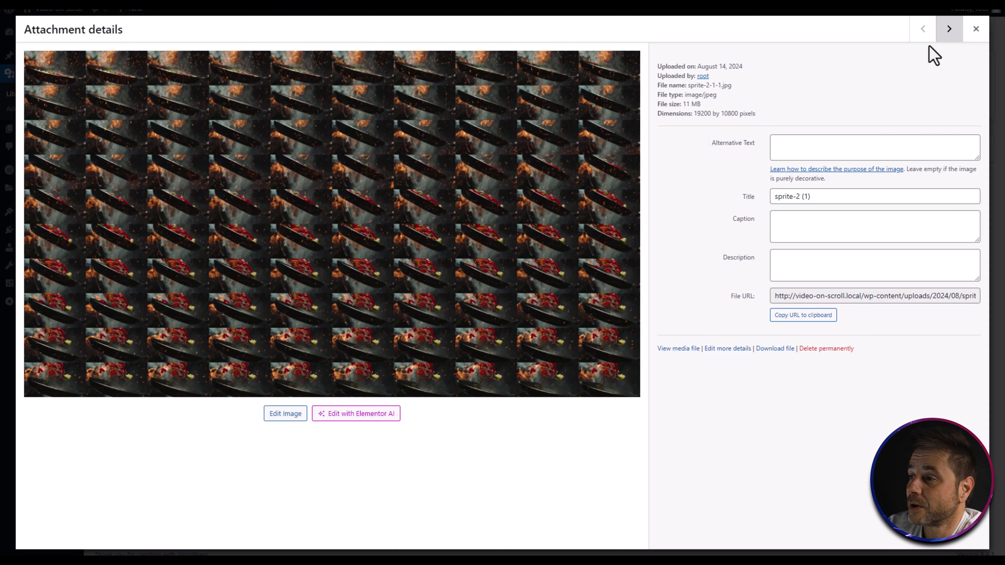
left_click(949, 30)
left_click(925, 29)
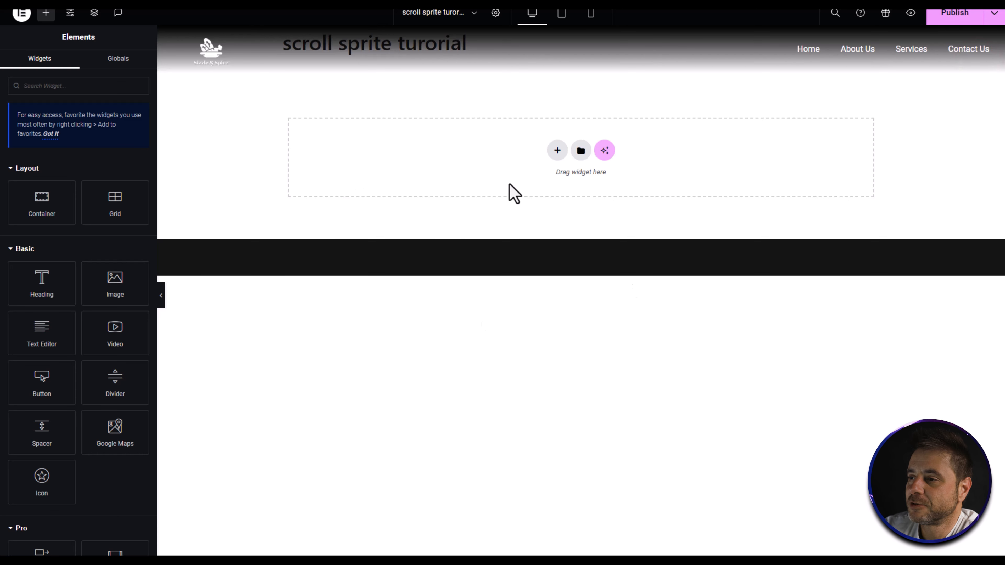
Add a single Flexbox container with downward direction to the page and set its content width to Full Width.
left_click(555, 150)
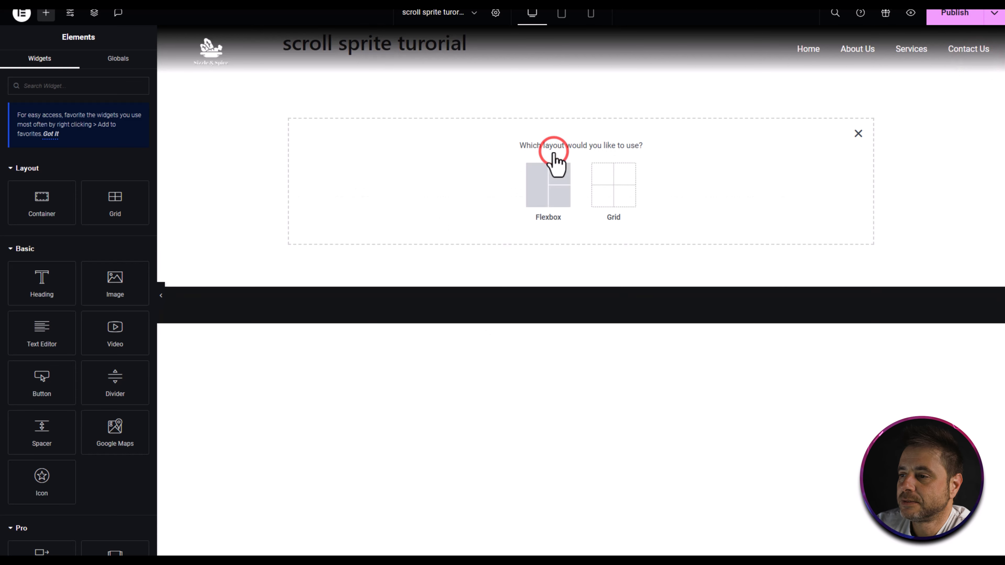
left_click(543, 192)
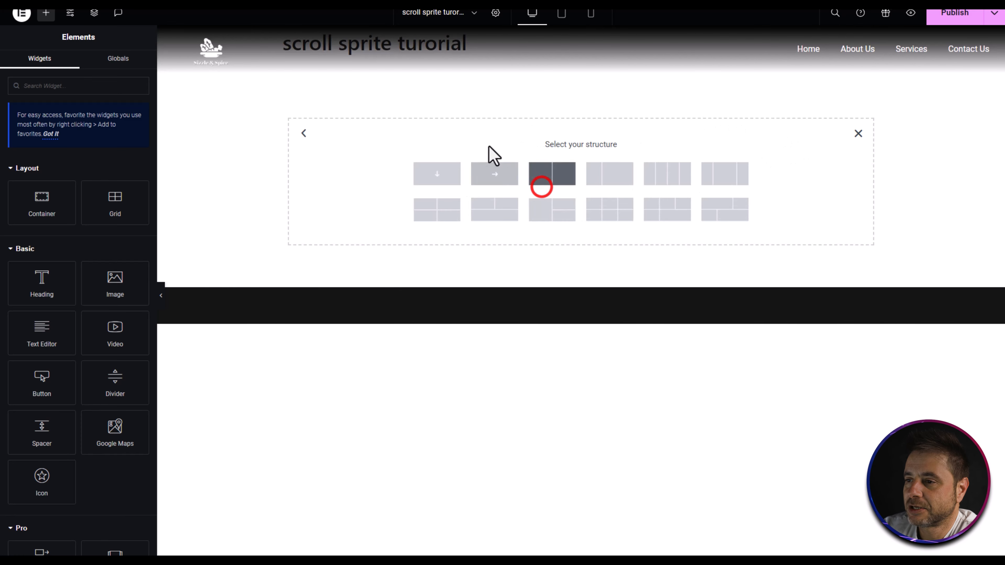
left_click(437, 174)
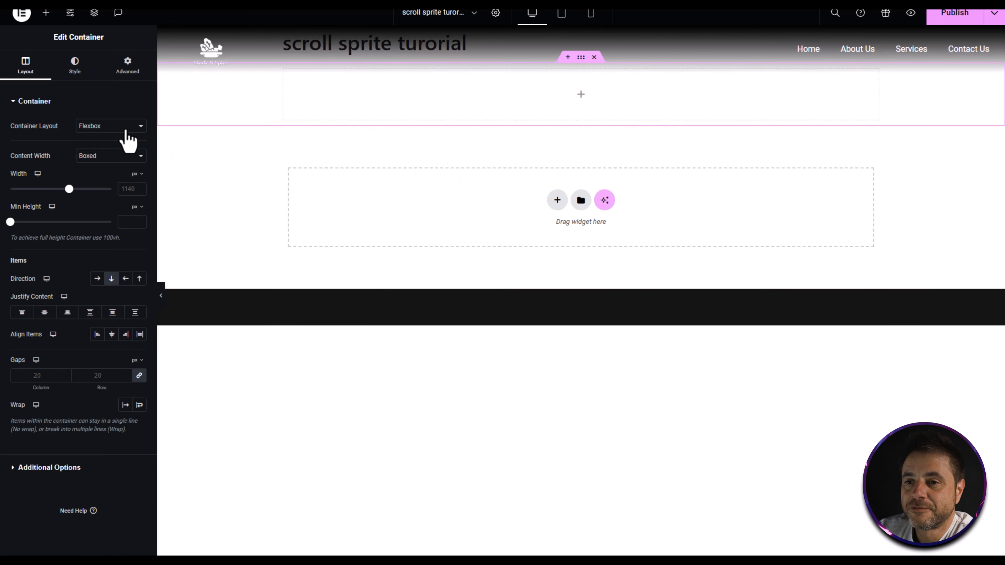
left_click(88, 156)
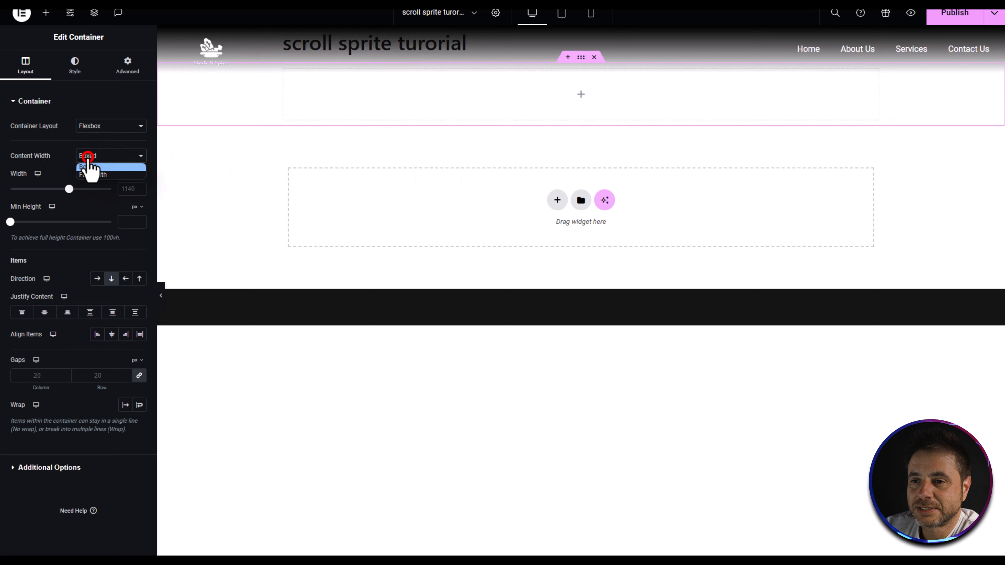
left_click(90, 175)
Set the container's padding to 0 on all sides and its Z-Index to 0.
left_click(126, 71)
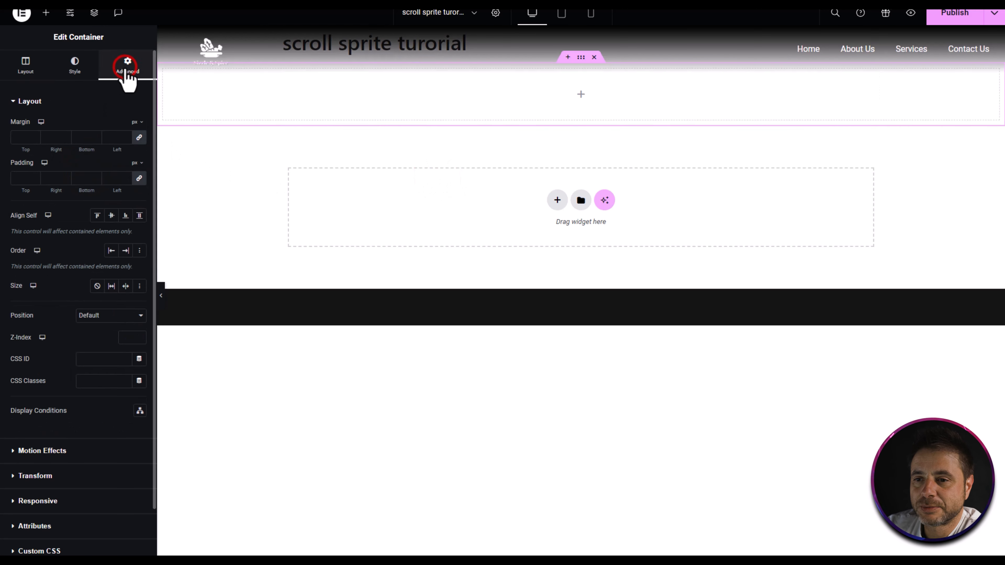
left_click(143, 179)
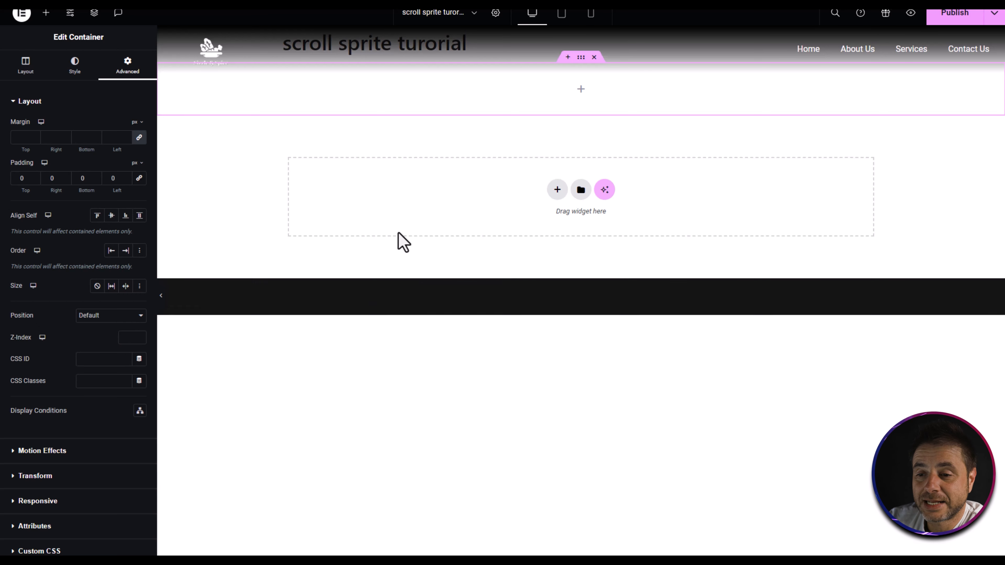
left_click(125, 338)
type("0")
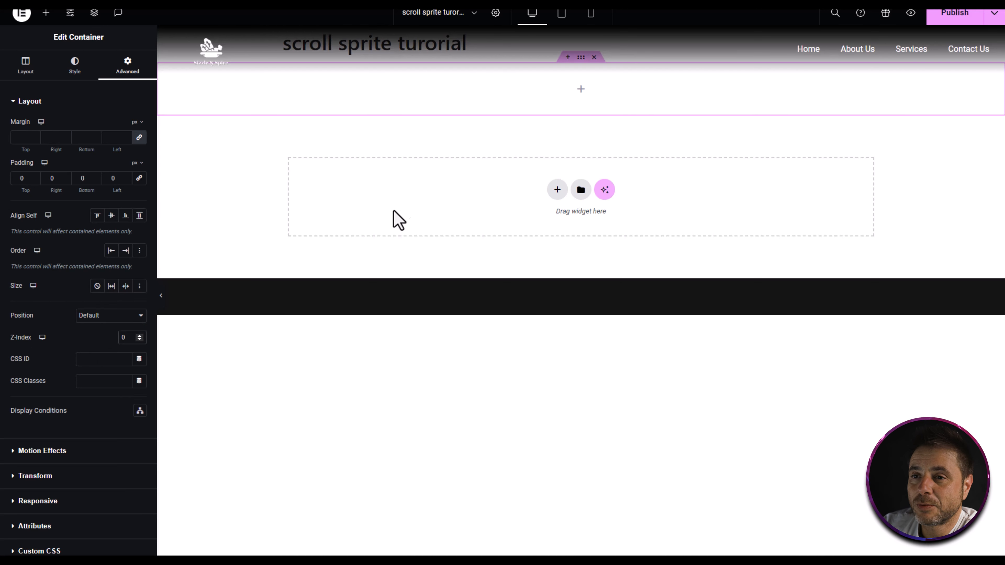
Search the widgets for "html" and place an HTML widget inside the new container.
left_click(46, 13)
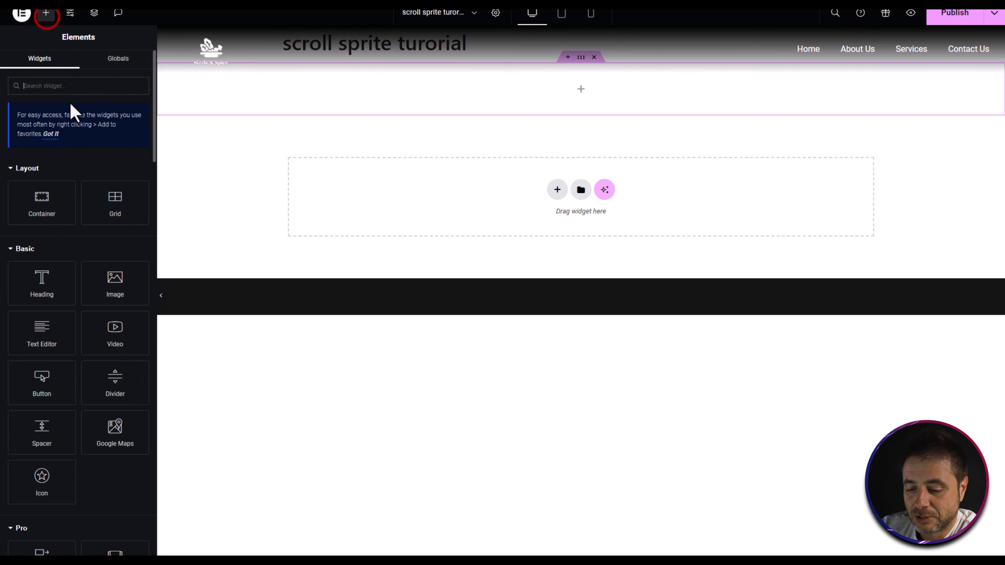
type("html")
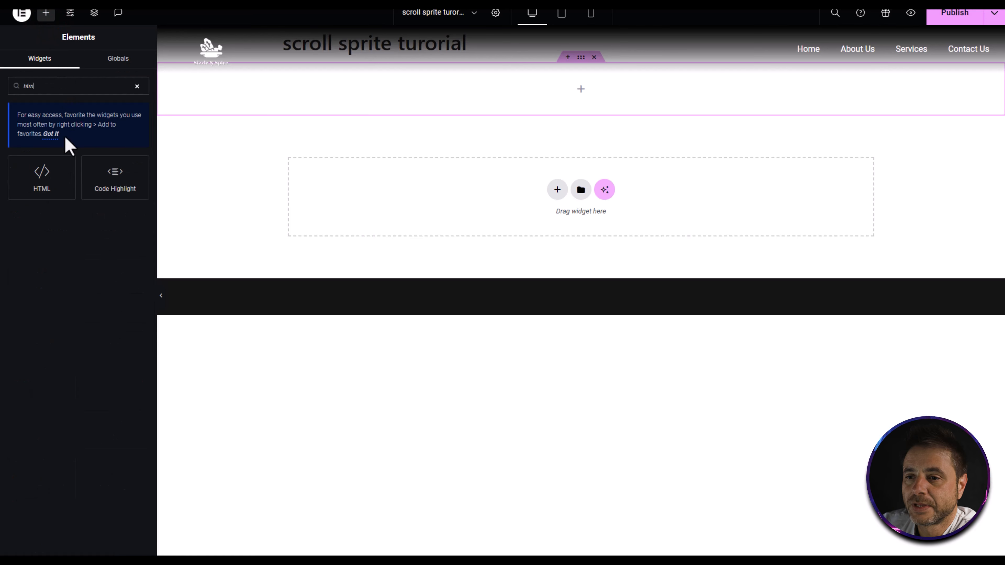
left_click_drag(42, 175, 576, 112)
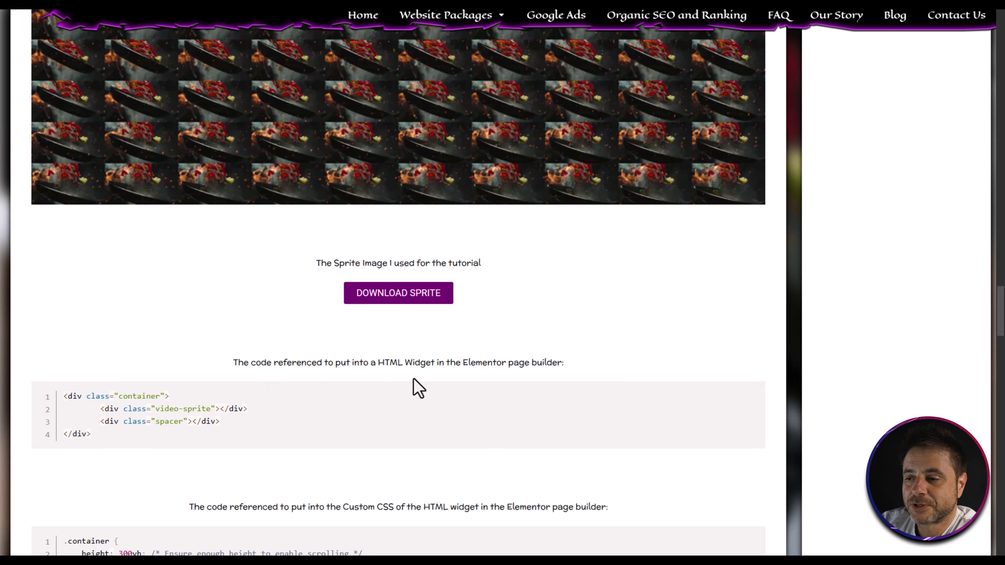
Copy the HTML Widget code from the tutorial web page and paste it into the HTML widget's code field.
left_click_drag(376, 363, 434, 363)
left_click(629, 327)
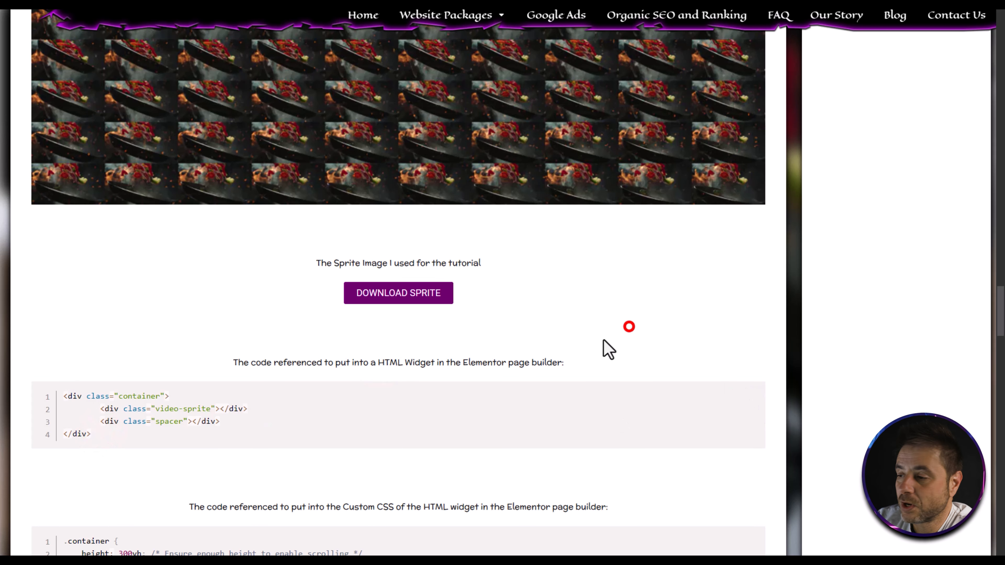
left_click(752, 393)
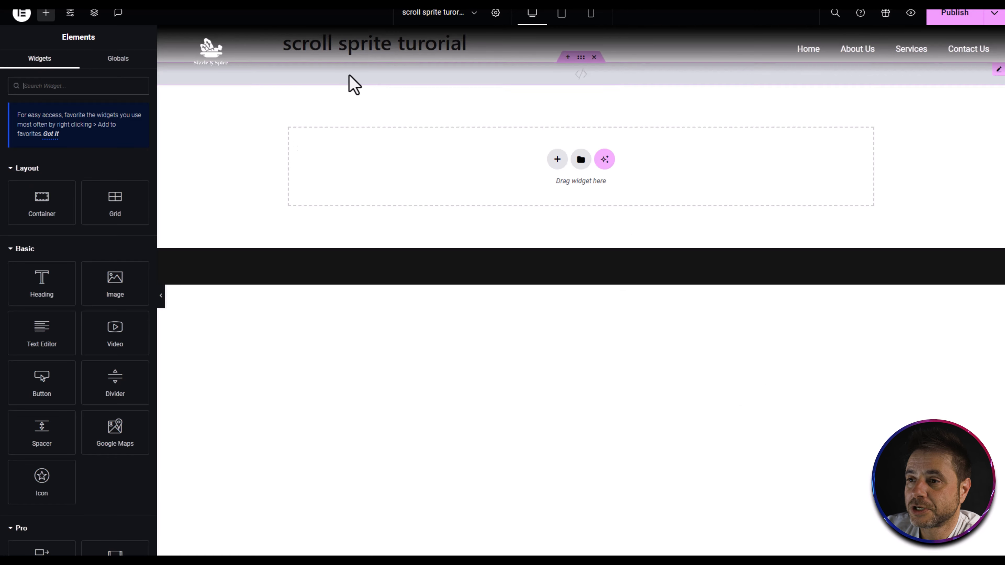
left_click(349, 75)
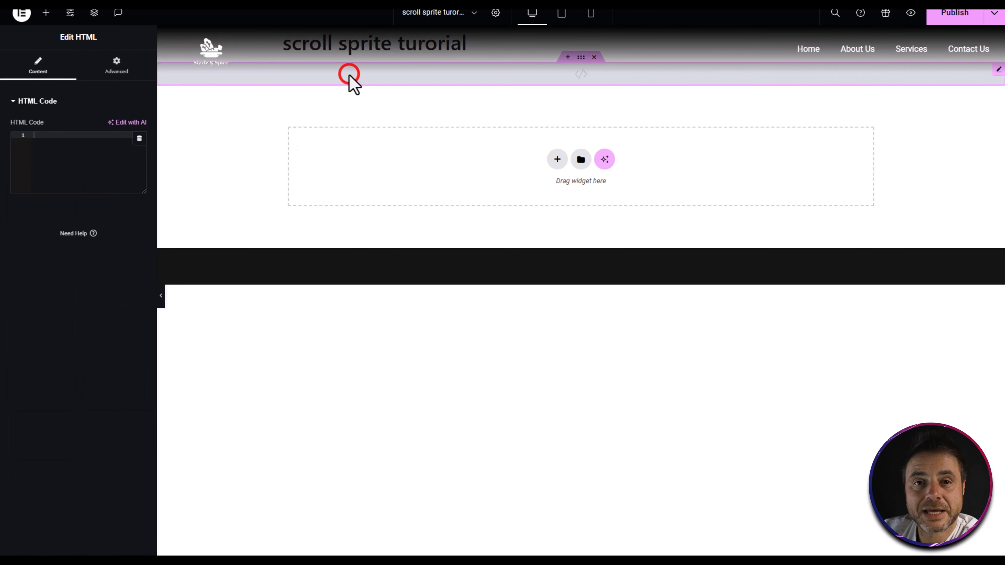
right_click(72, 158)
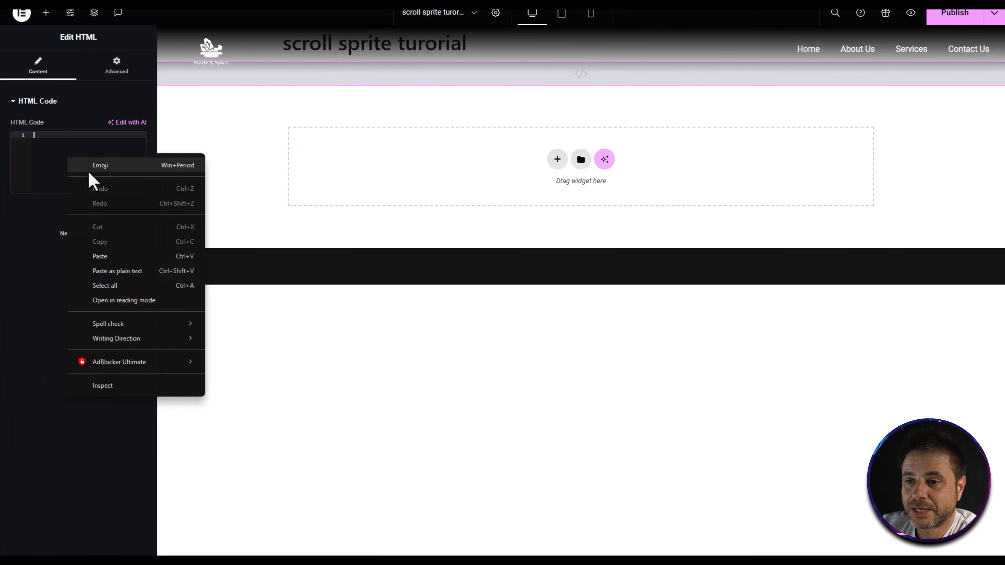
left_click(101, 256)
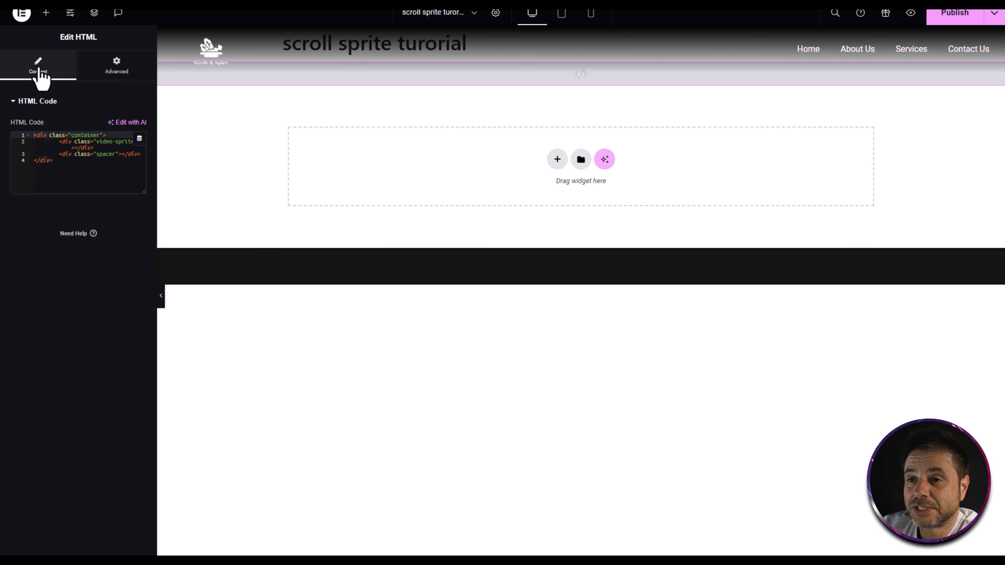
Copy the Custom CSS snippet from the tutorial web page and paste it into the HTML widget's Custom CSS.
left_click(116, 64)
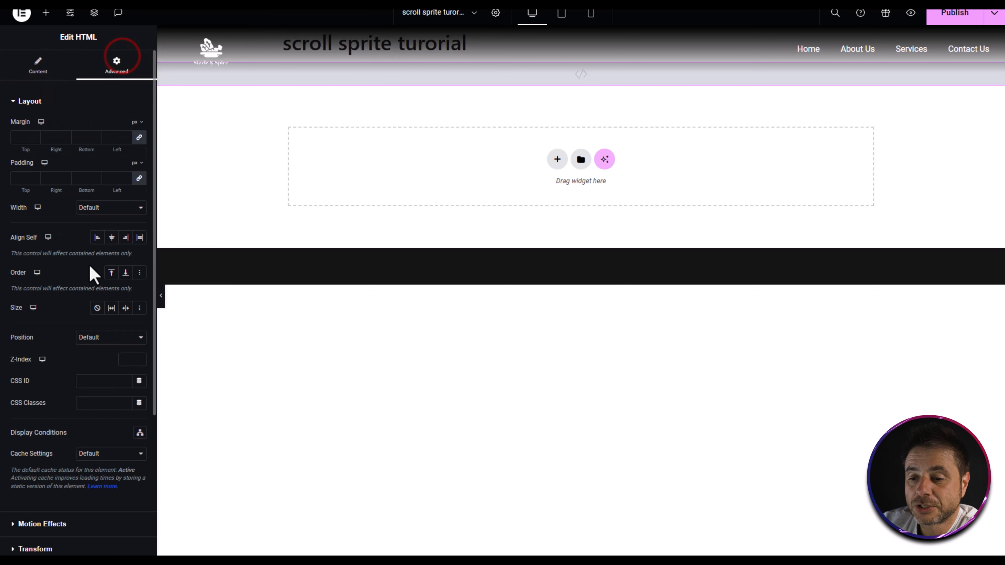
scroll(90, 273, "down", 5)
left_click(31, 490)
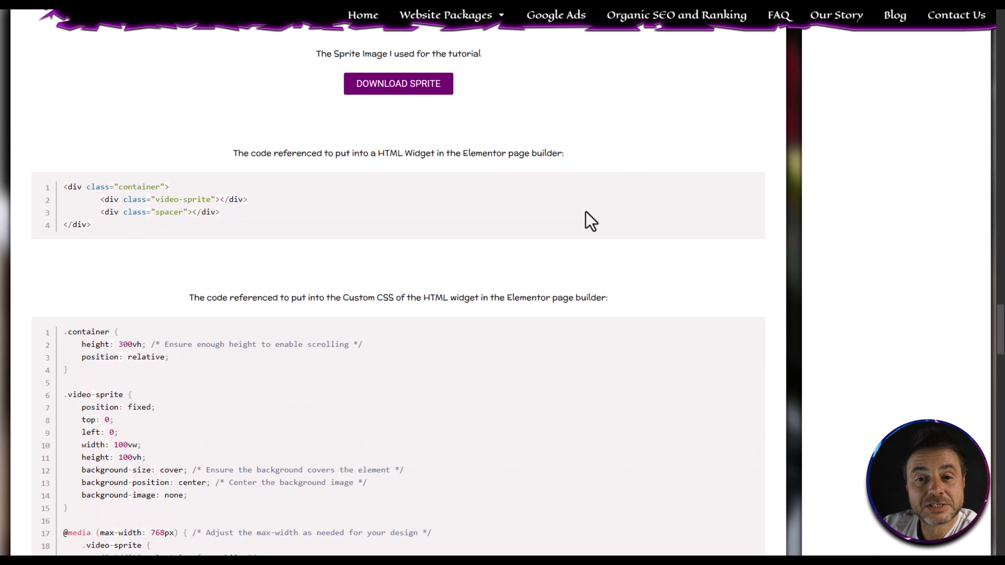
scroll(581, 236, "up", 4)
scroll(582, 241, "down", 2)
scroll(583, 242, "down", 2)
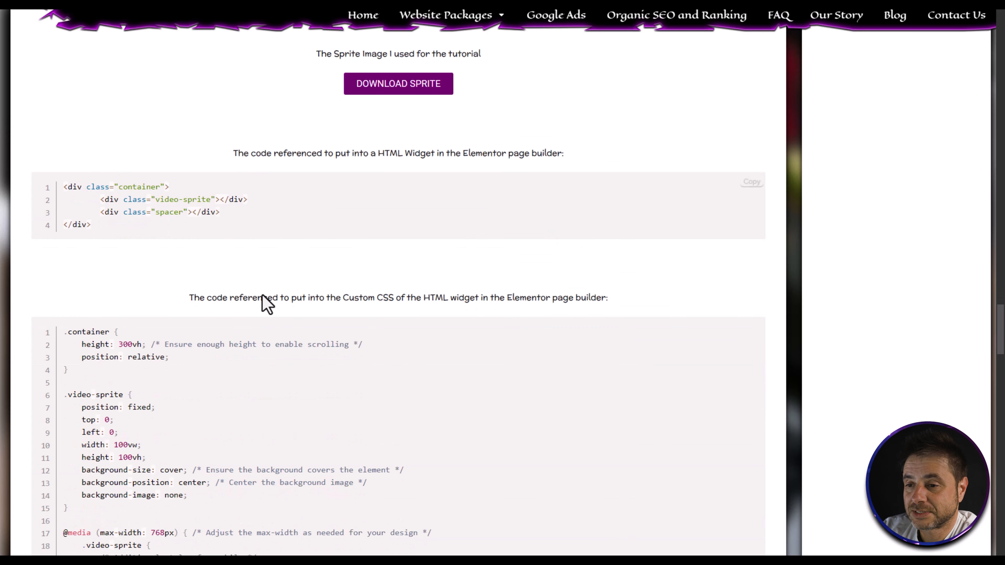
left_click_drag(338, 298, 395, 297)
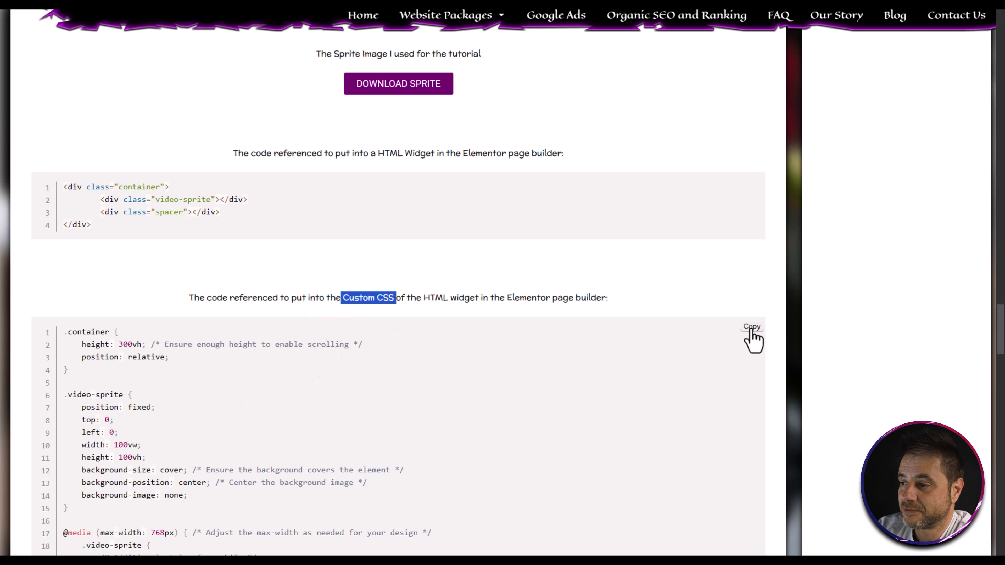
left_click(751, 329)
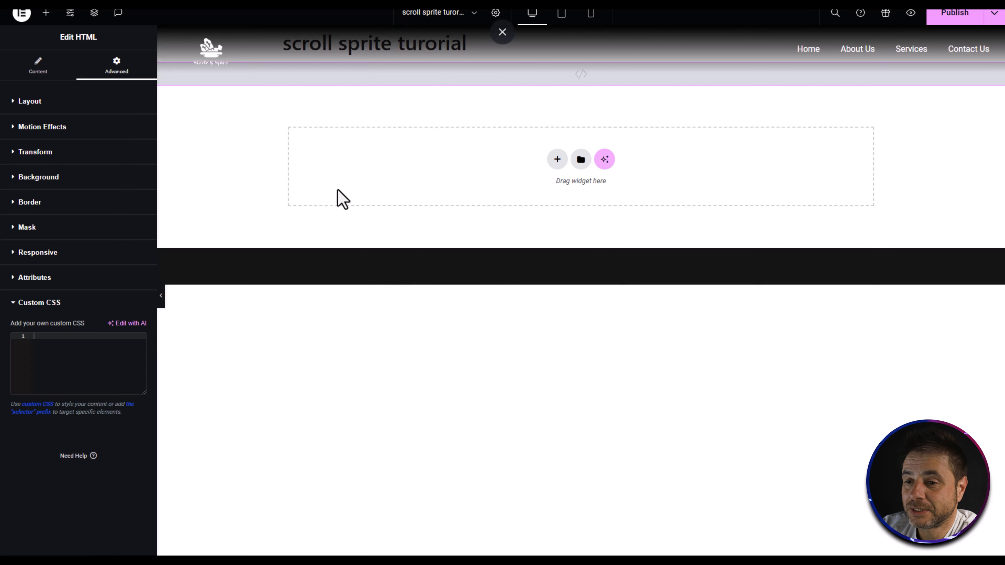
right_click(81, 361)
left_click(111, 263)
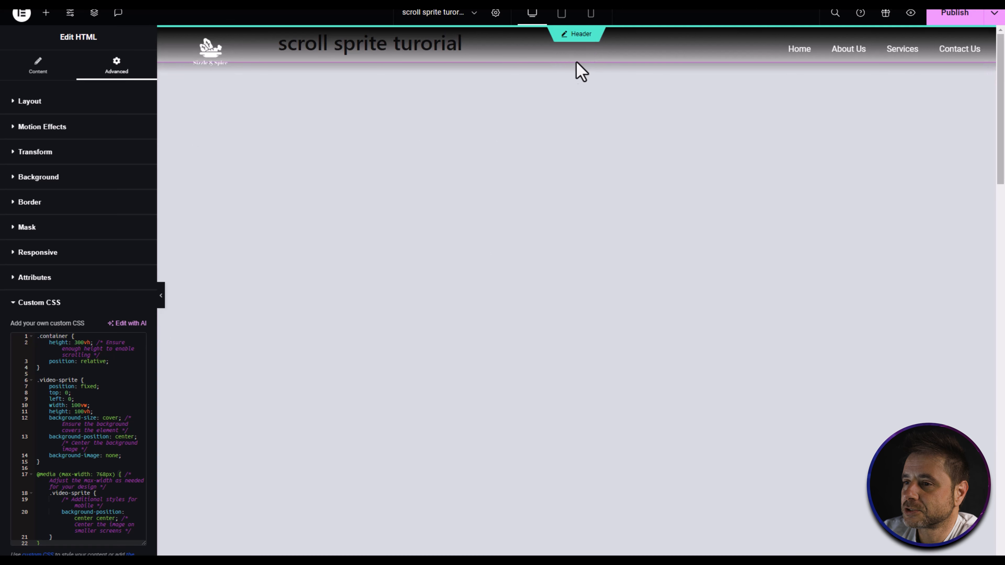
Unlink the parent container's margin values and set its top margin to -100 px.
left_click(579, 81)
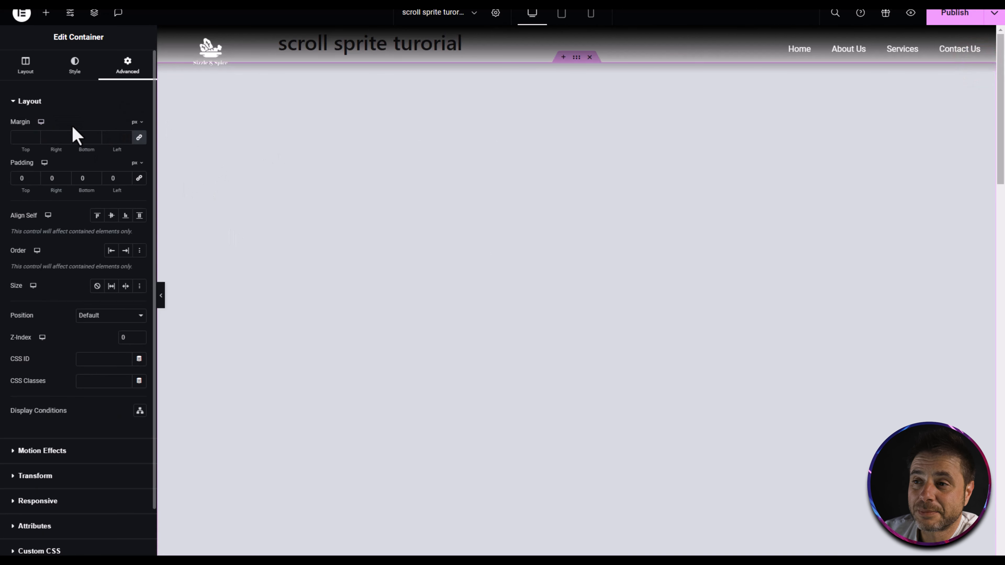
left_click(139, 137)
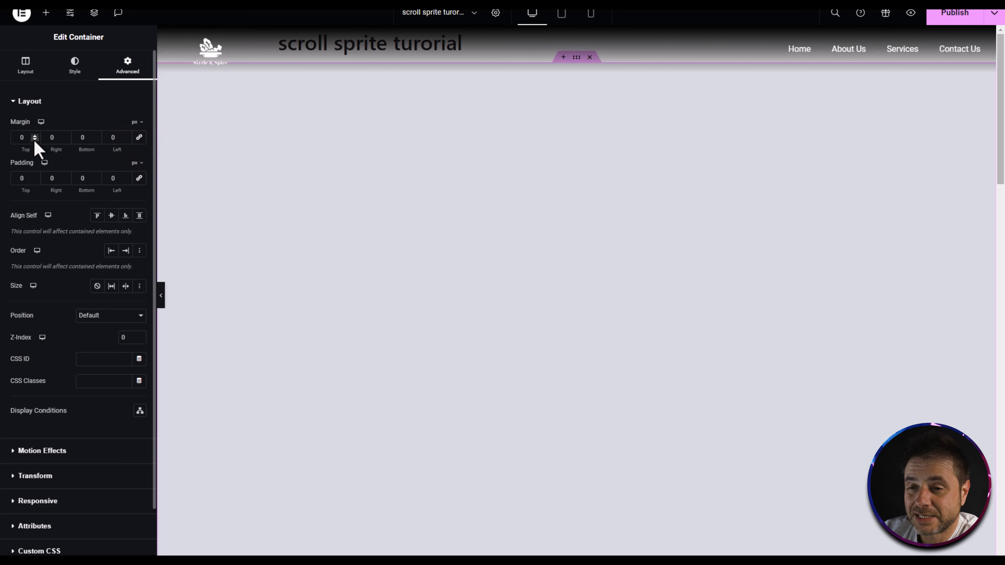
left_click(24, 137)
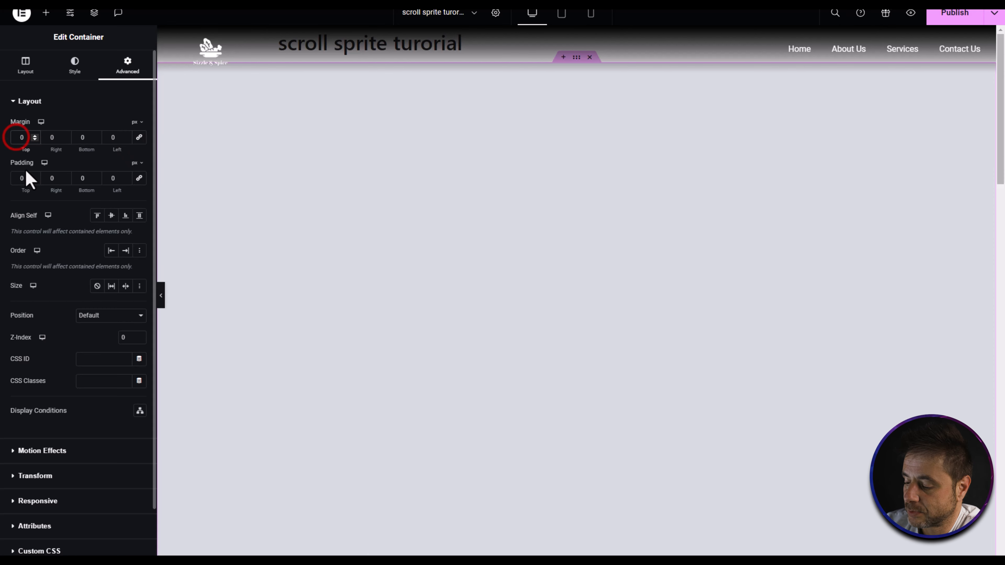
type("-100")
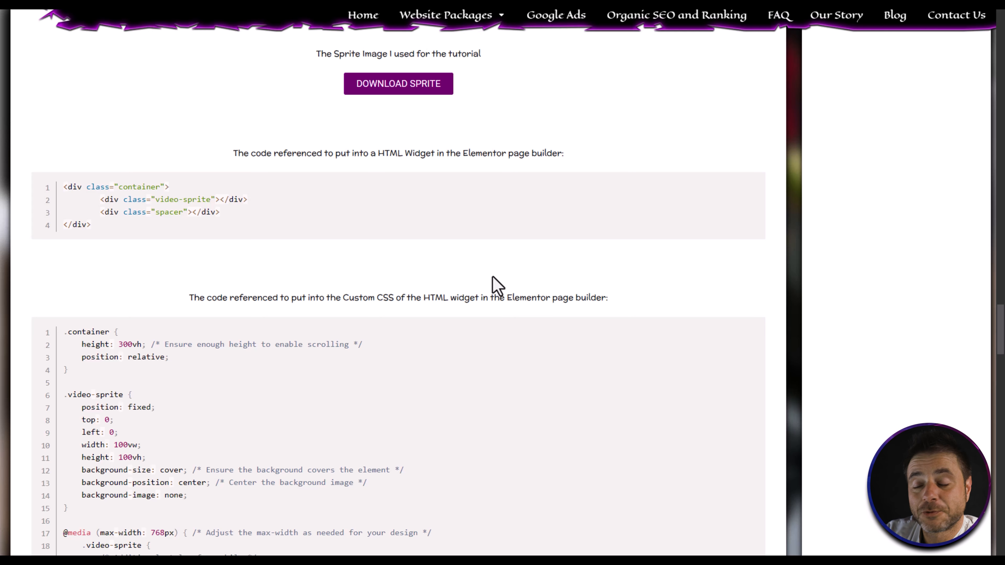
Find the Custom Code Template script on the tutorial web page and examine its sprite image URL.
scroll(493, 277, "down", 4)
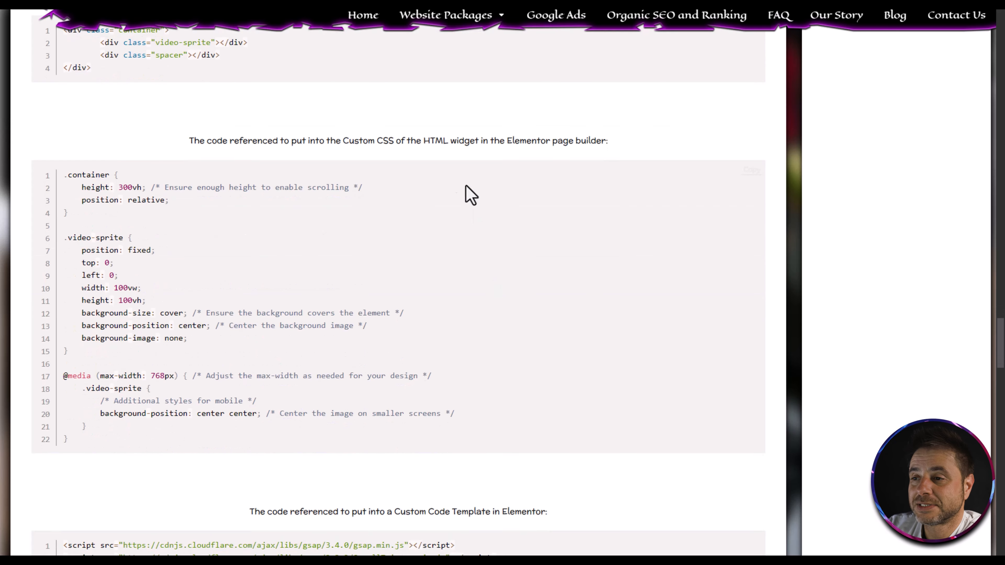
scroll(427, 269, "down", 8)
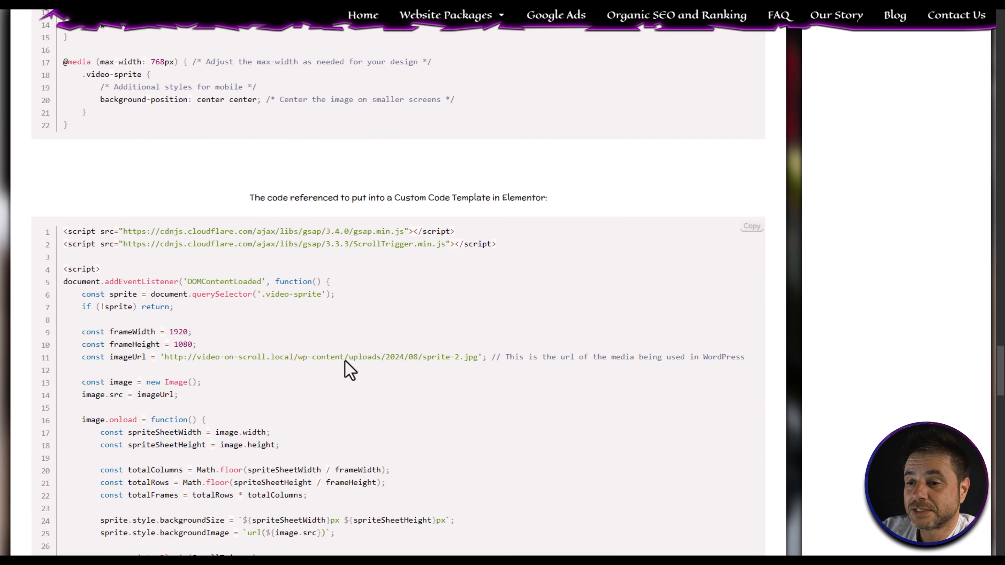
scroll(344, 368, "down", 1)
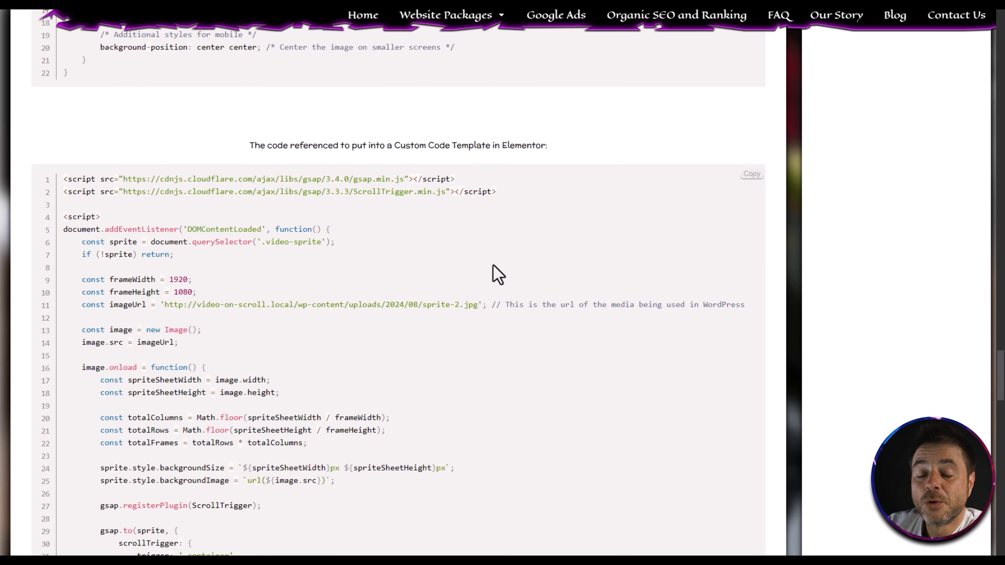
left_click(406, 259)
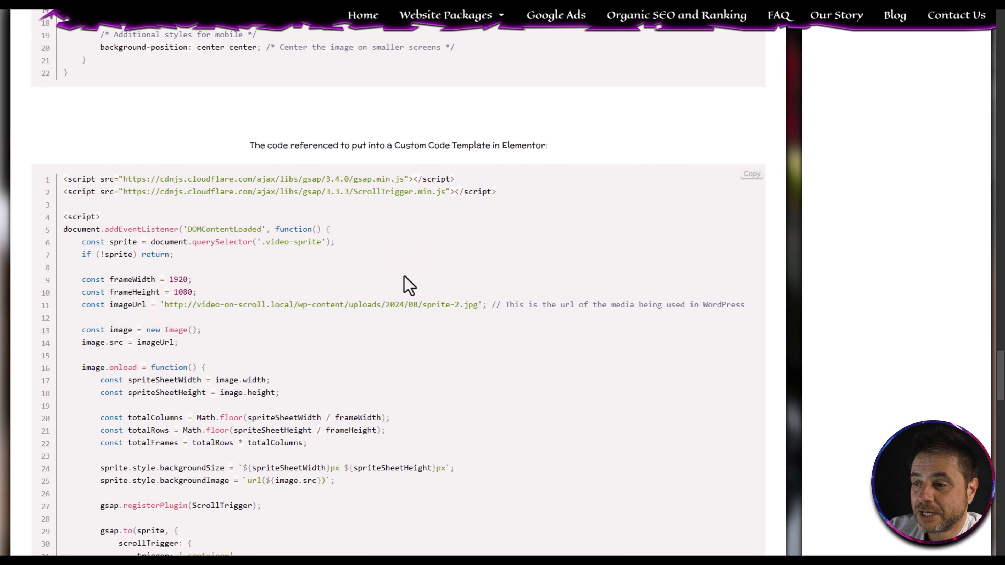
left_click_drag(478, 305, 164, 305)
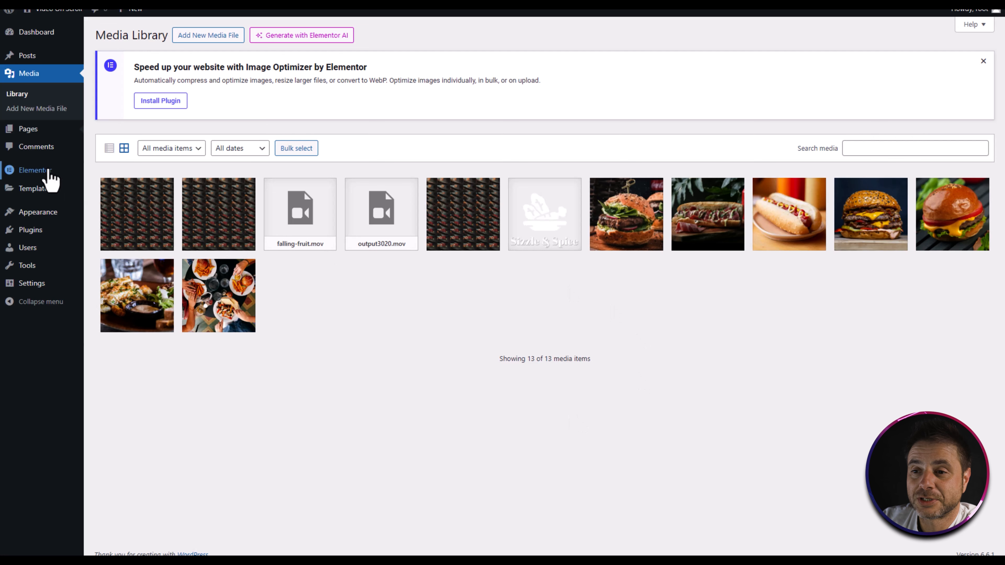
Create a new Elementor custom code titled "GSAP Sprite Sheet" and paste the GSAP ScrollTrigger sprite script into it.
mouse_move(49, 170)
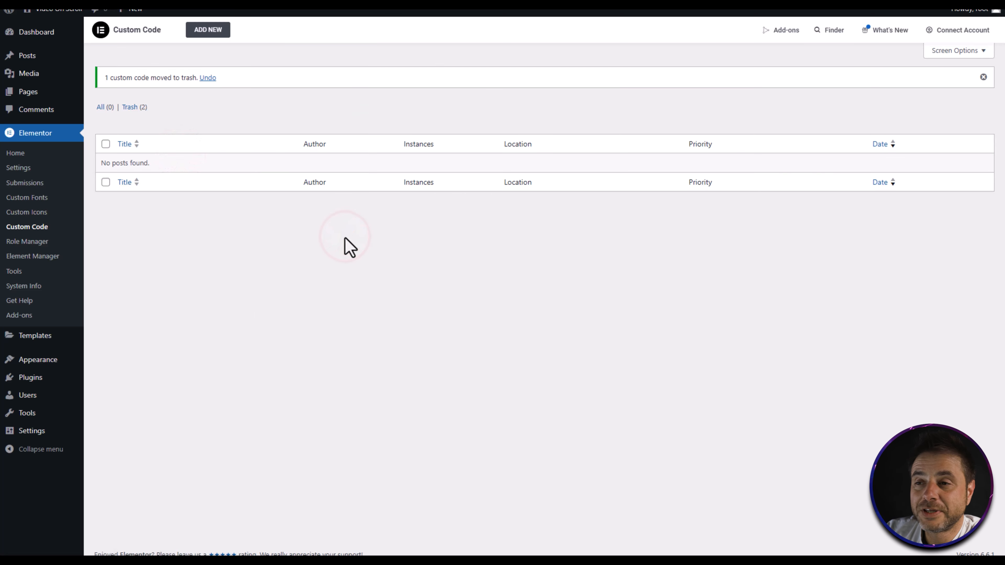
left_click(205, 31)
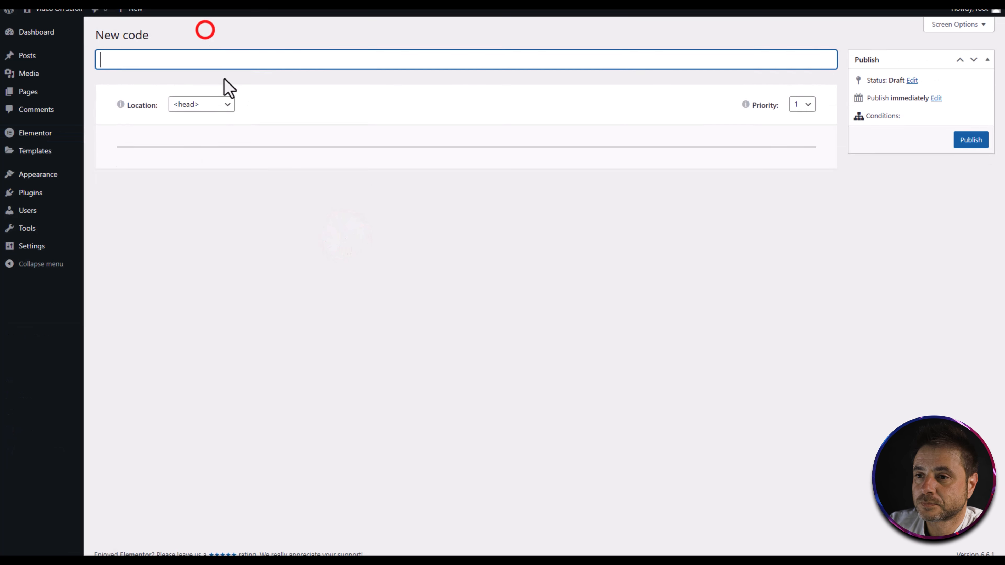
left_click(281, 110)
type("GSAP Sprite Sheet")
left_click(205, 253)
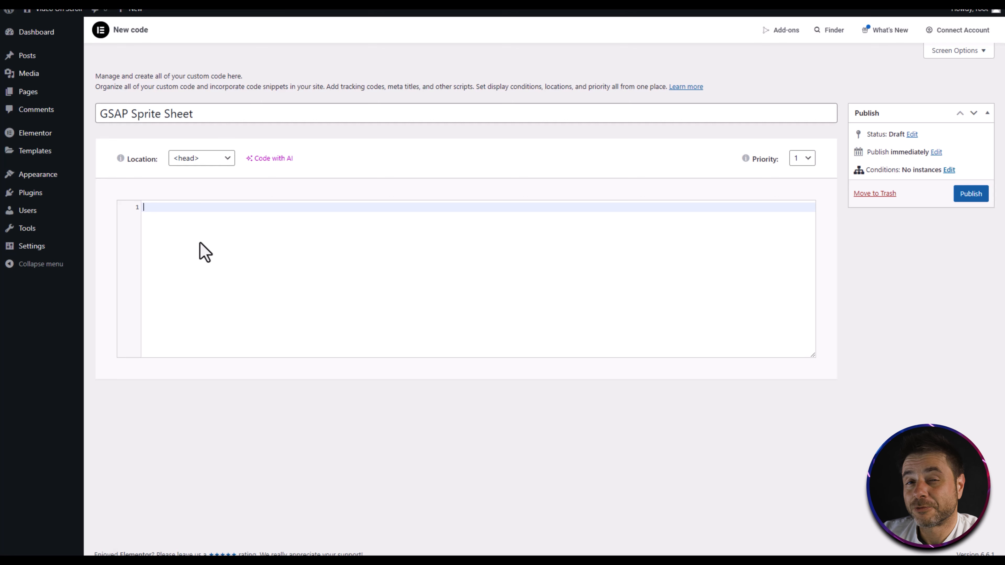
key("ctrl+v")
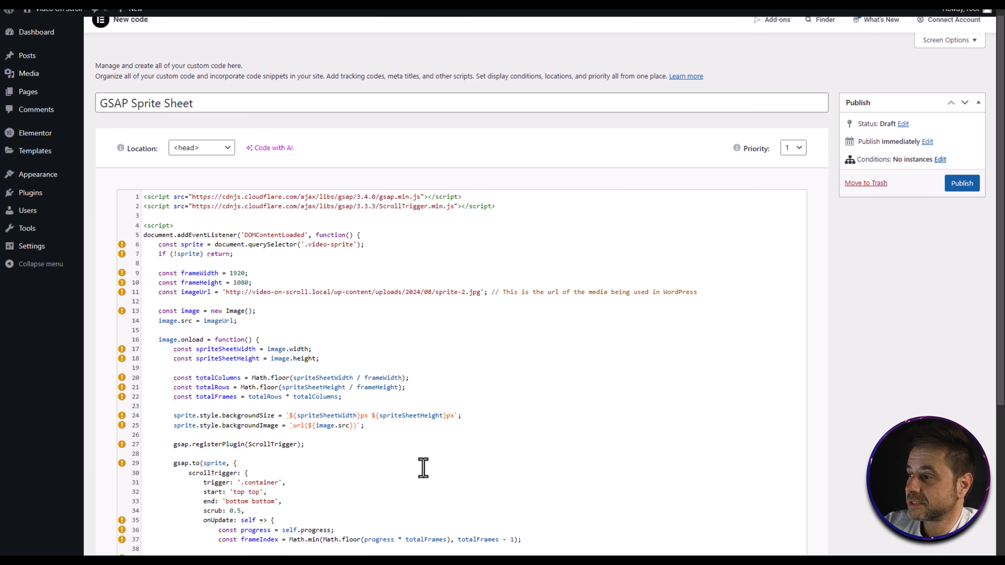
Publish the GSAP Sprite Sheet custom code with its display condition set to include the Entire Site.
left_click(970, 193)
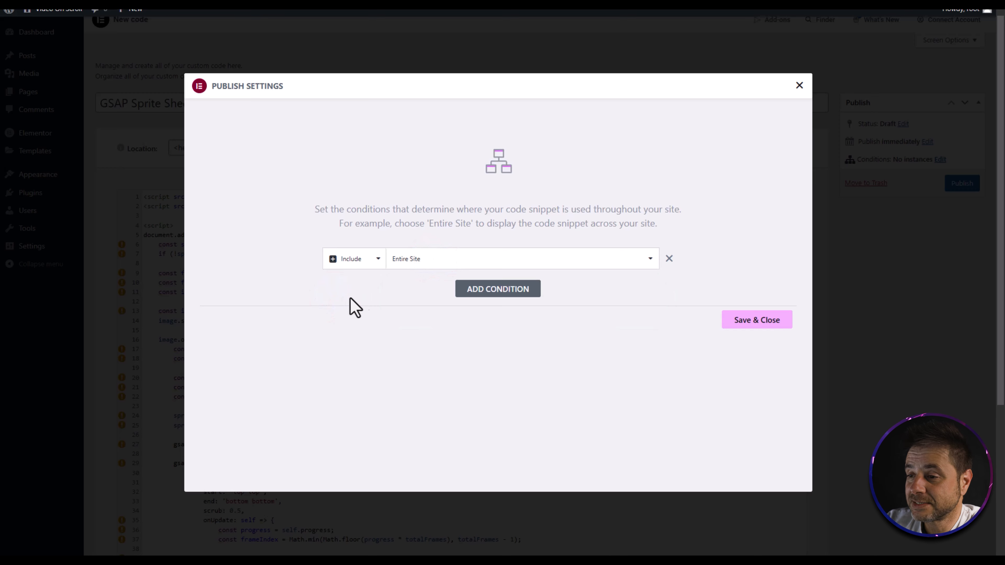
left_click(430, 261)
left_click(404, 292)
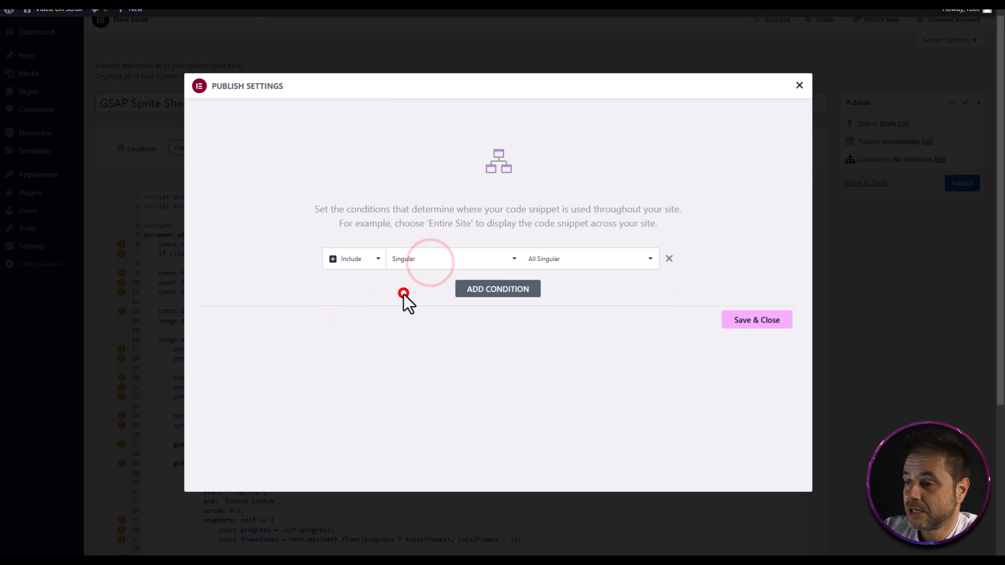
left_click(534, 261)
left_click(547, 354)
left_click(582, 262)
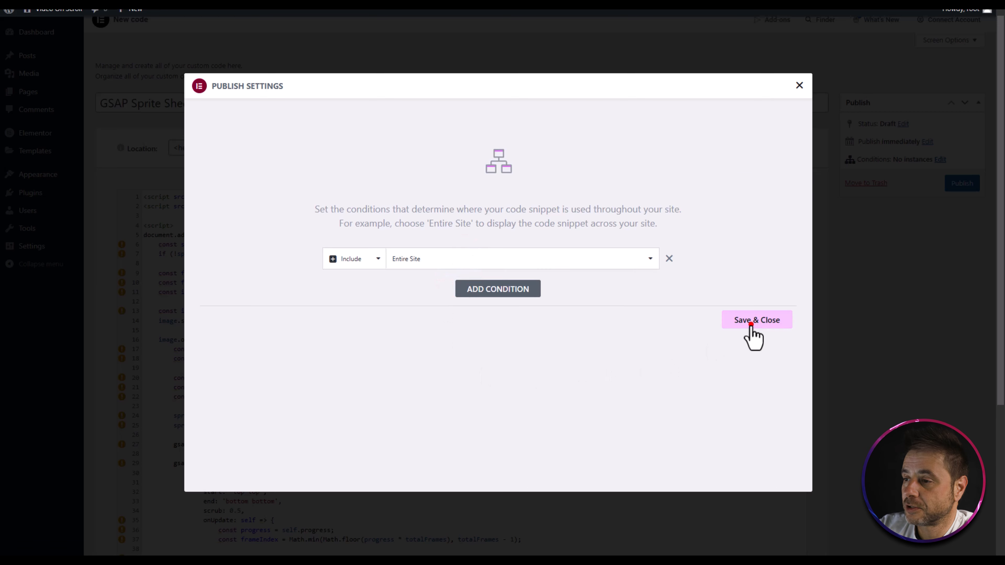
left_click(751, 324)
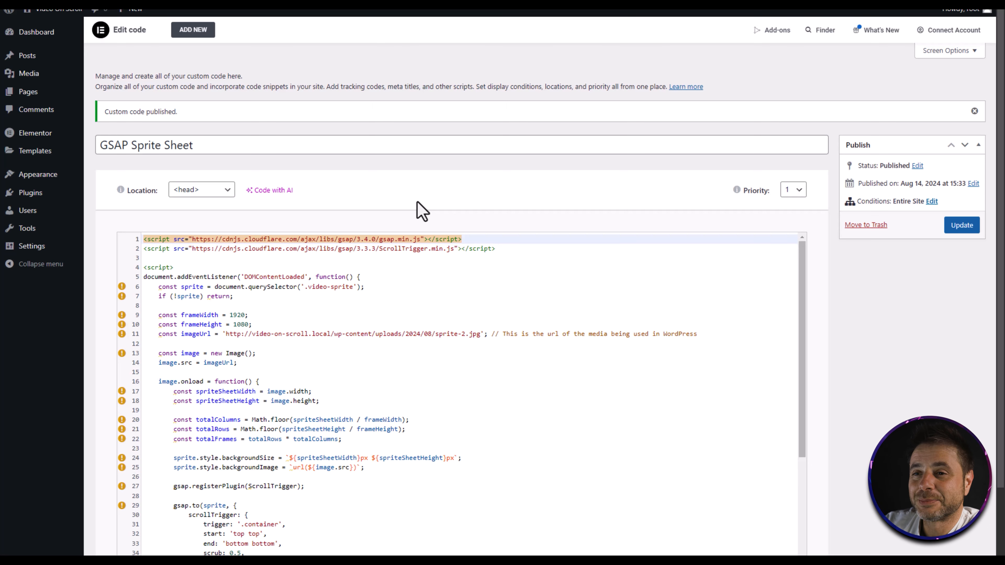
Copy the file URL of the first sprite sheet image, sprite-2-1-1.jpg, from the Media Library.
left_click(18, 76)
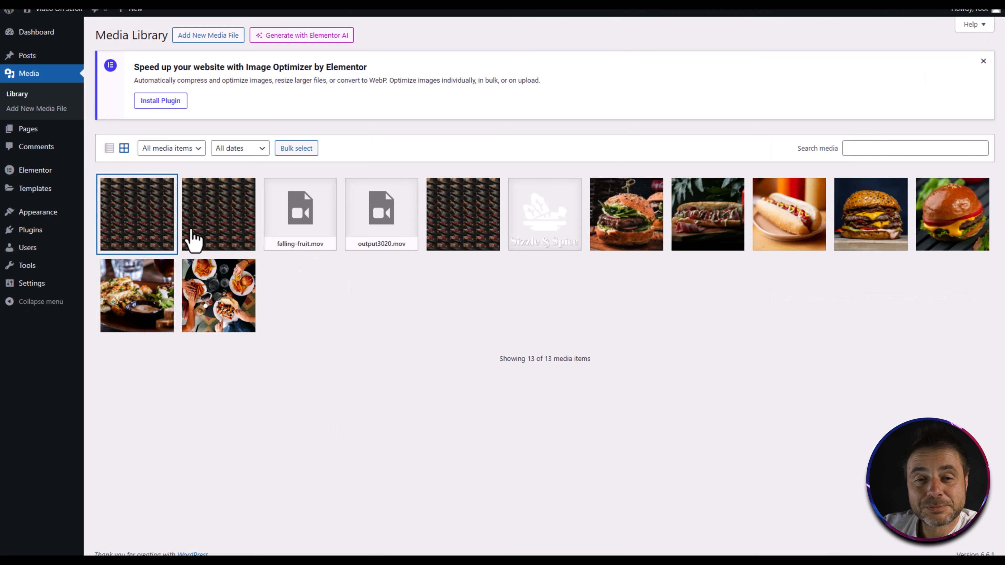
left_click(157, 224)
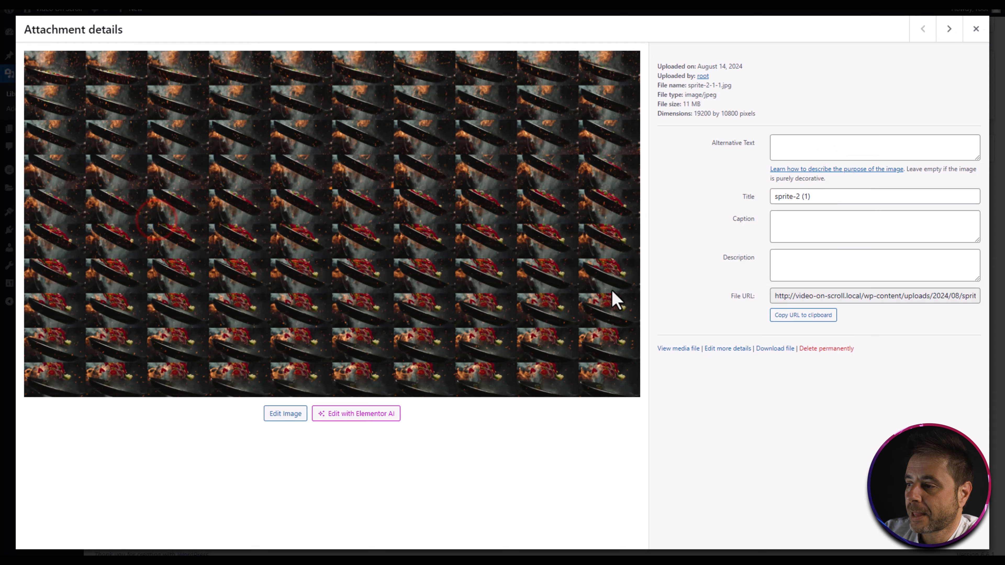
left_click(817, 317)
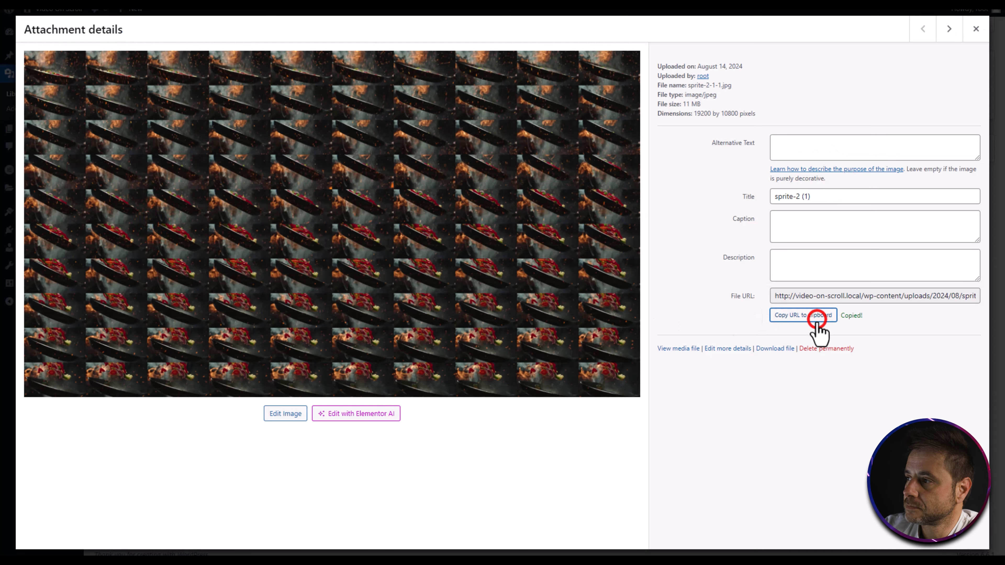
left_click(974, 28)
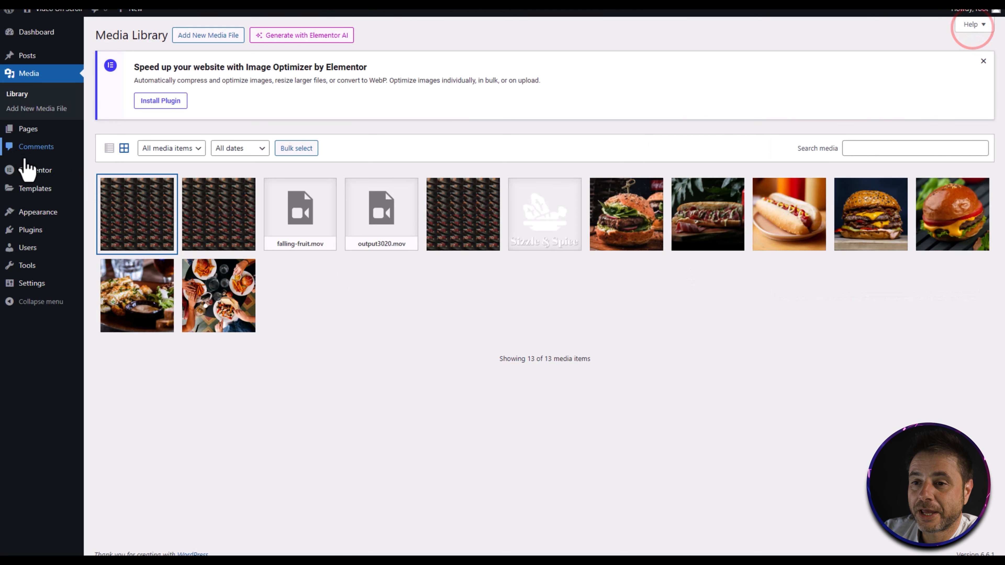
Replace the imageUrl value in the GSAP Sprite Sheet custom code with the copied sprite-2-1-1.jpg URL and update the code.
mouse_move(28, 174)
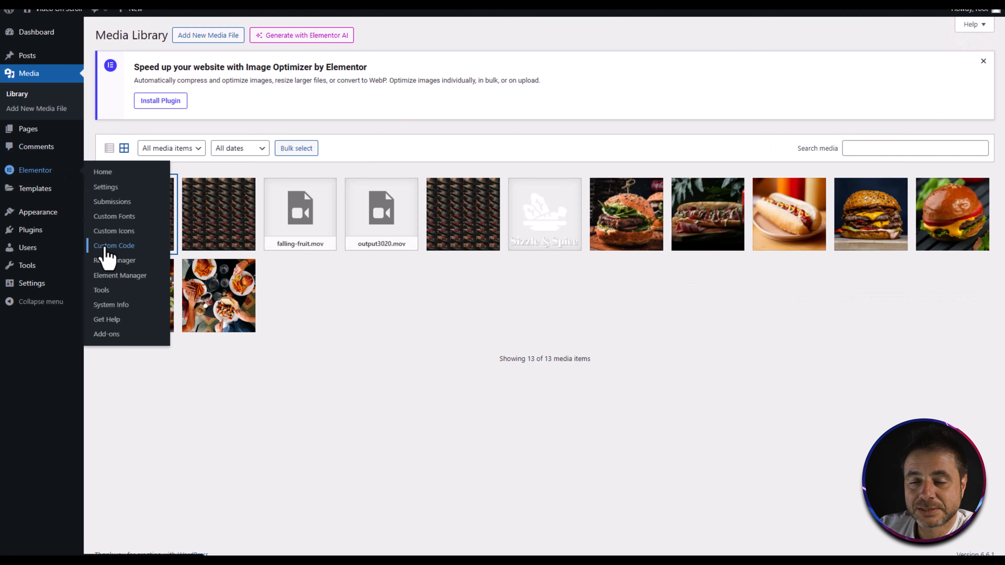
left_click(107, 245)
mouse_move(233, 152)
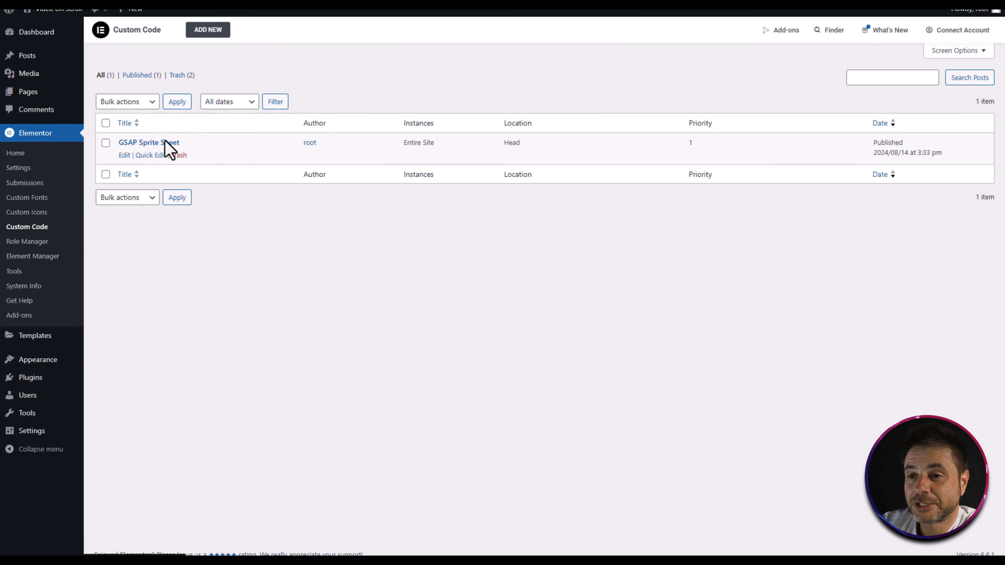
left_click(124, 155)
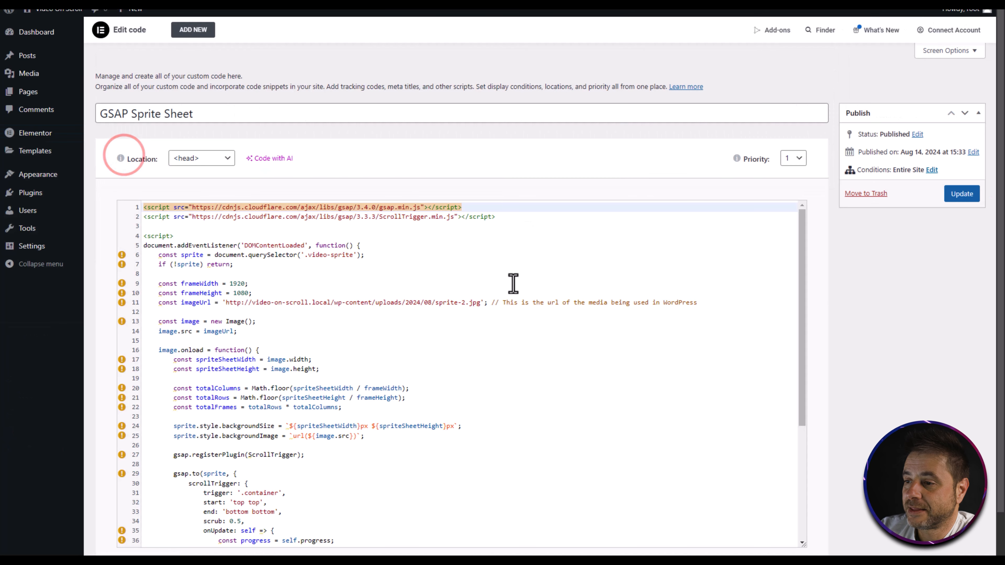
left_click(490, 395)
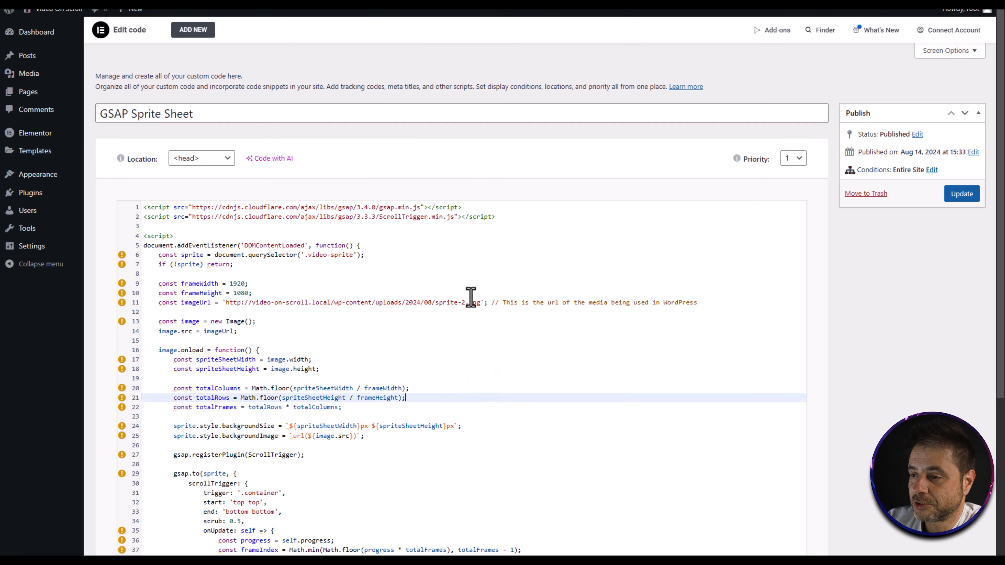
left_click_drag(480, 304, 225, 304)
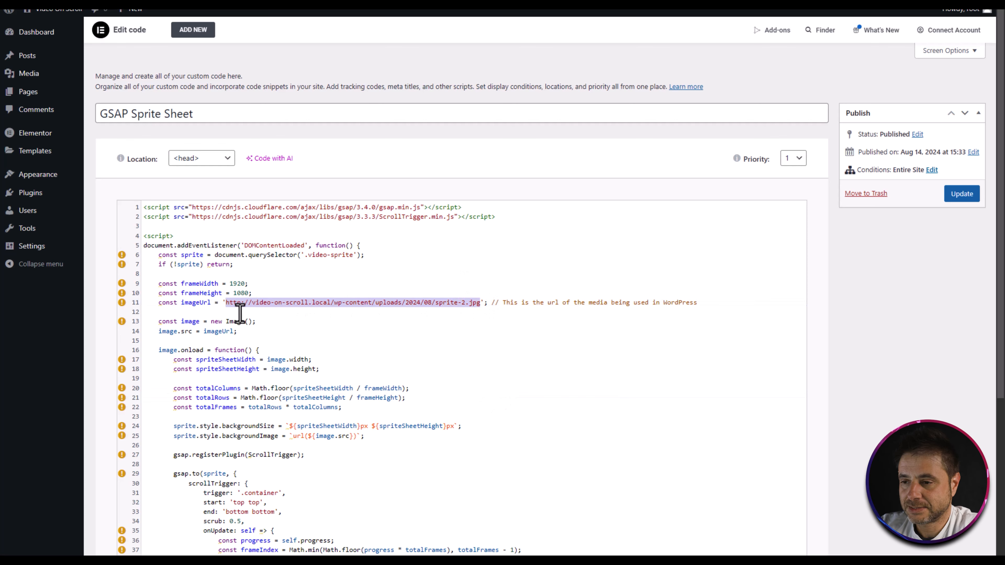
key("ctrl+v")
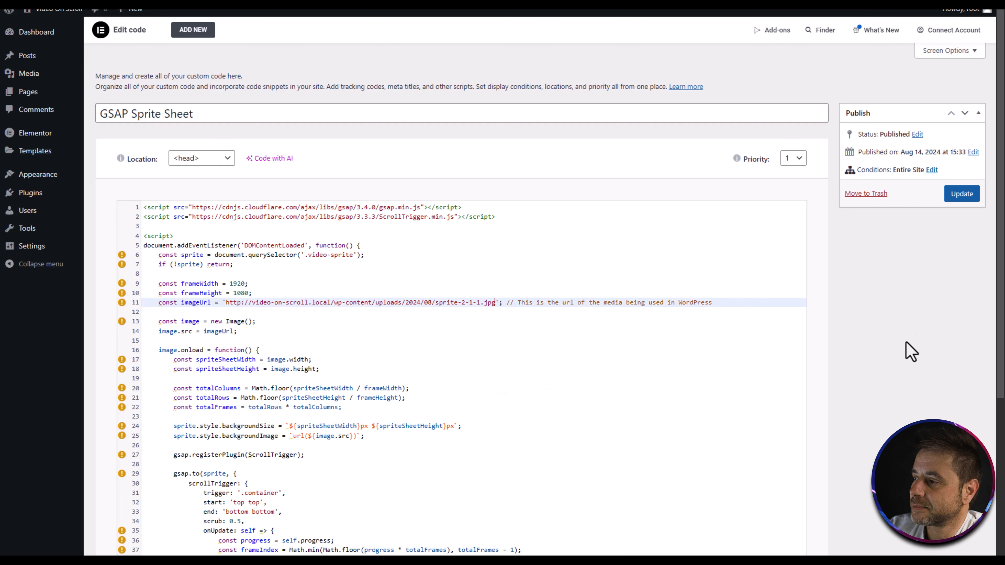
left_click(959, 194)
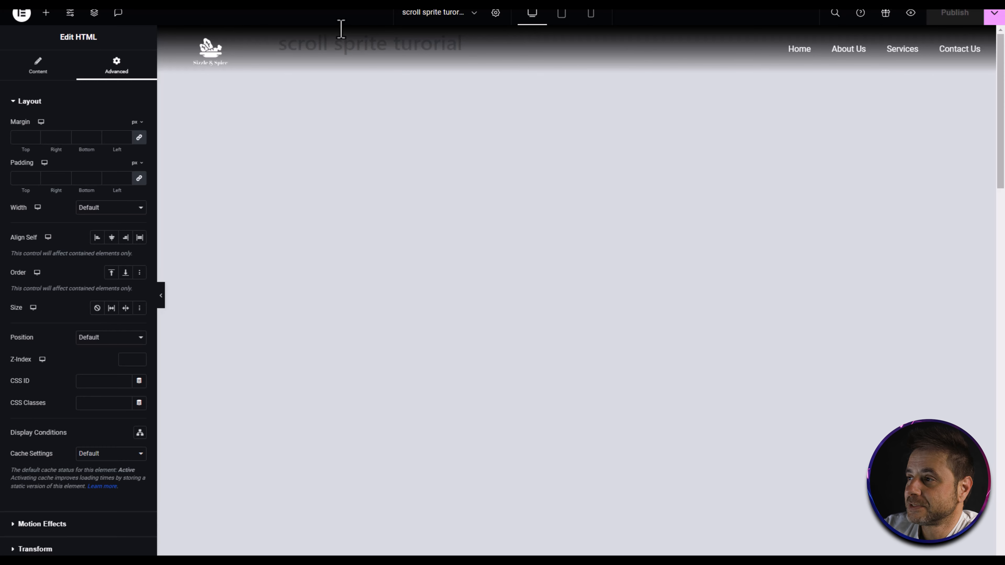
Preview the scroll sprite page and scroll it down and up to examine the sprite animation.
left_click(911, 13)
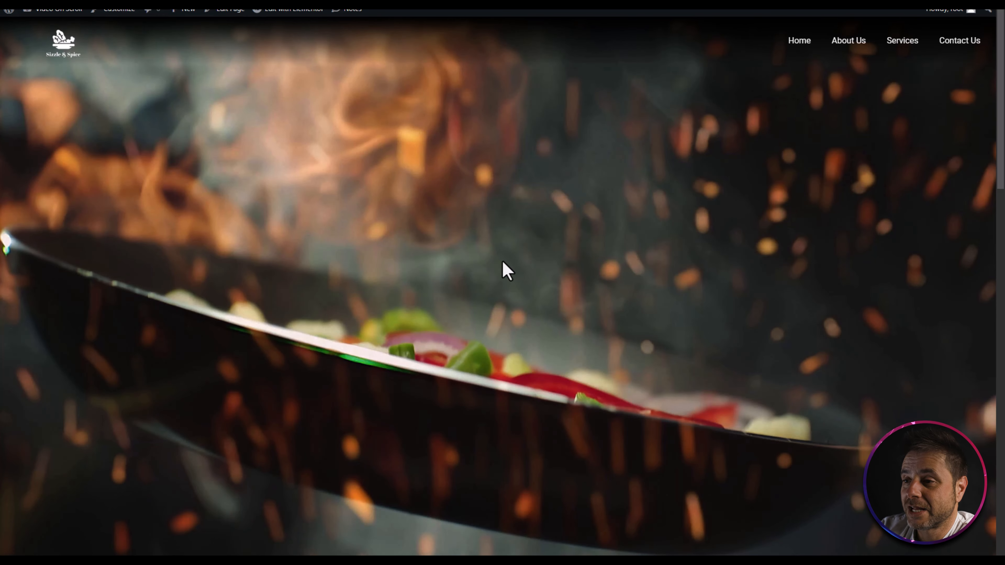
scroll(503, 262, "down", 10)
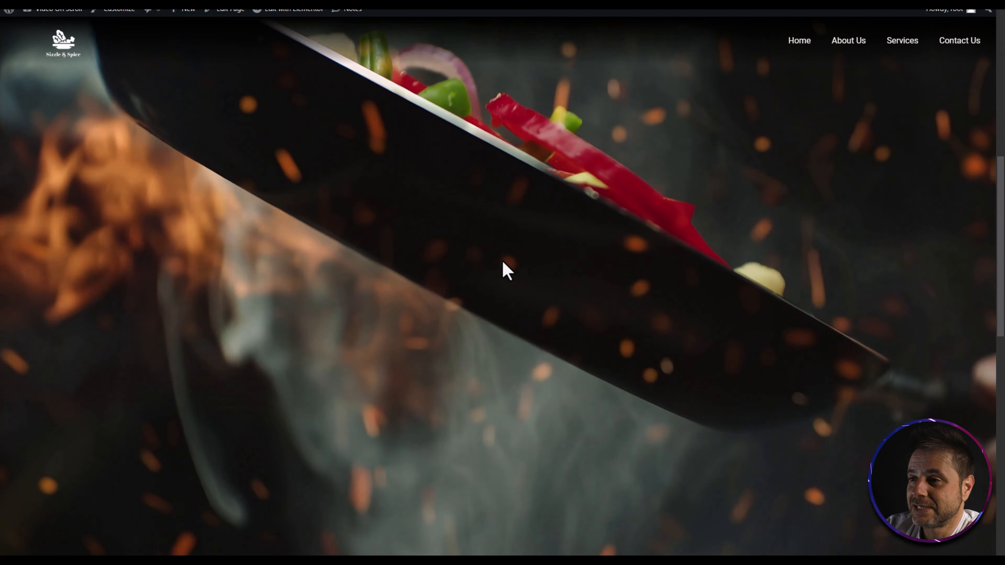
scroll(503, 261, "down", 4)
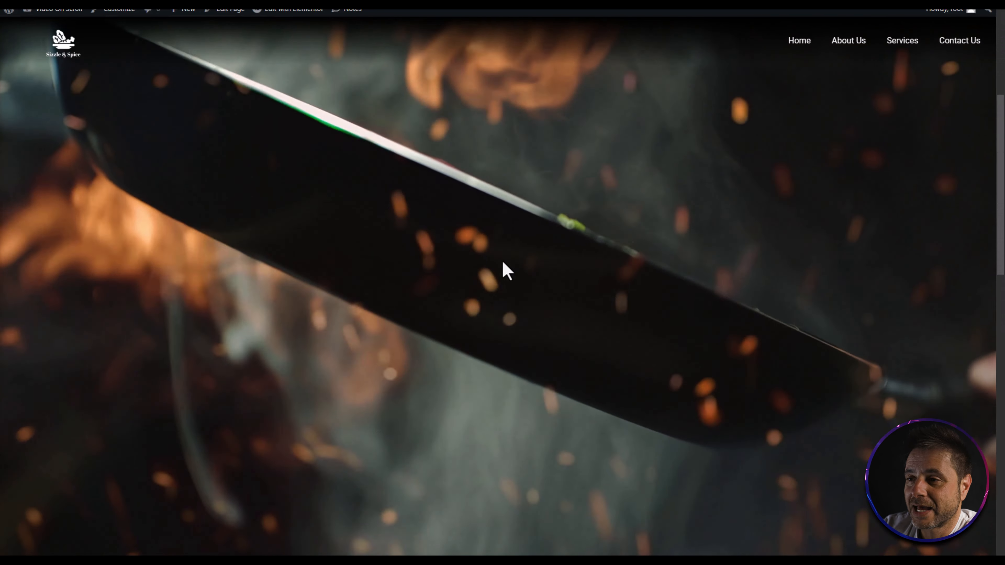
scroll(507, 271, "up", 10)
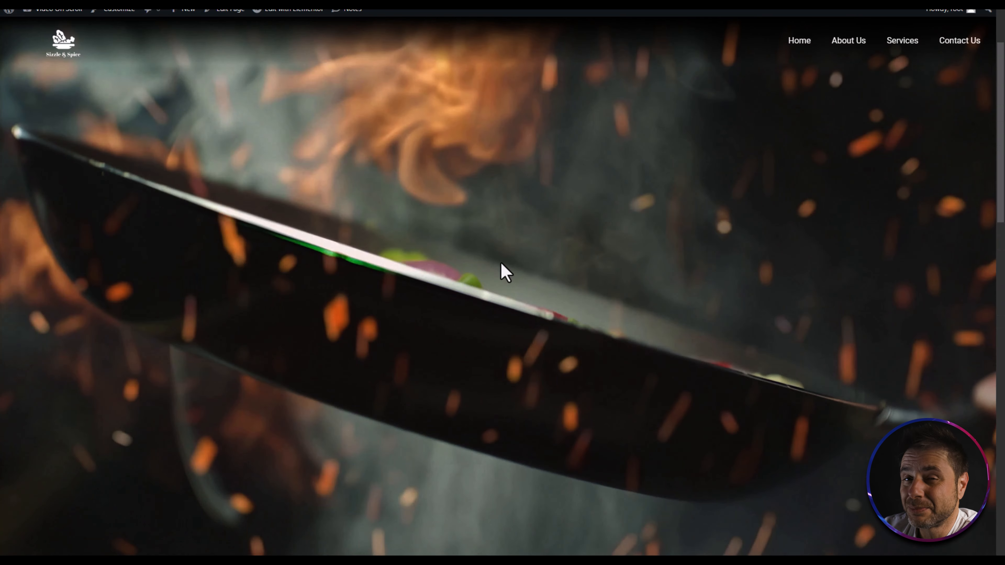
scroll(506, 272, "up", 5)
scroll(507, 264, "down", 10)
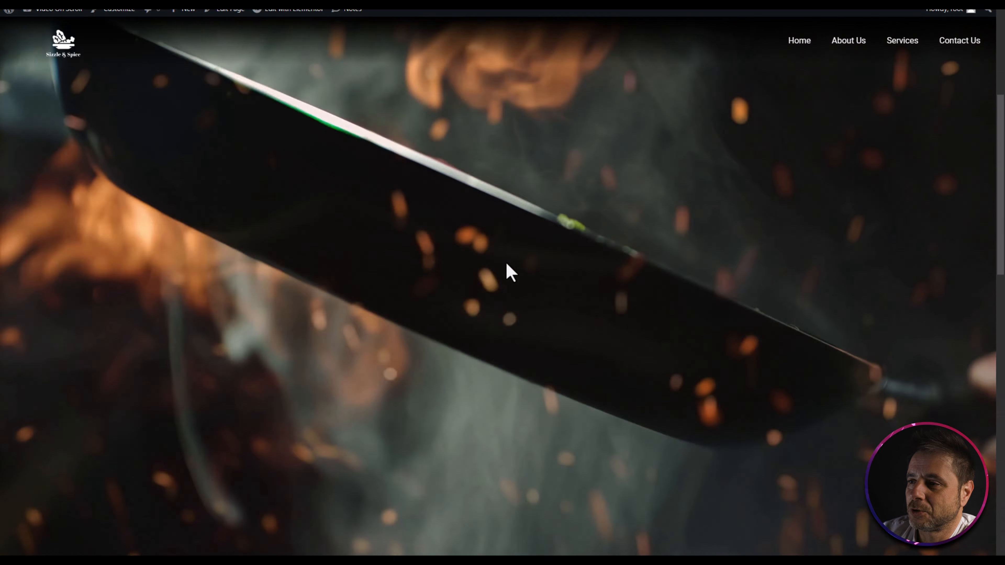
scroll(510, 272, "up", 5)
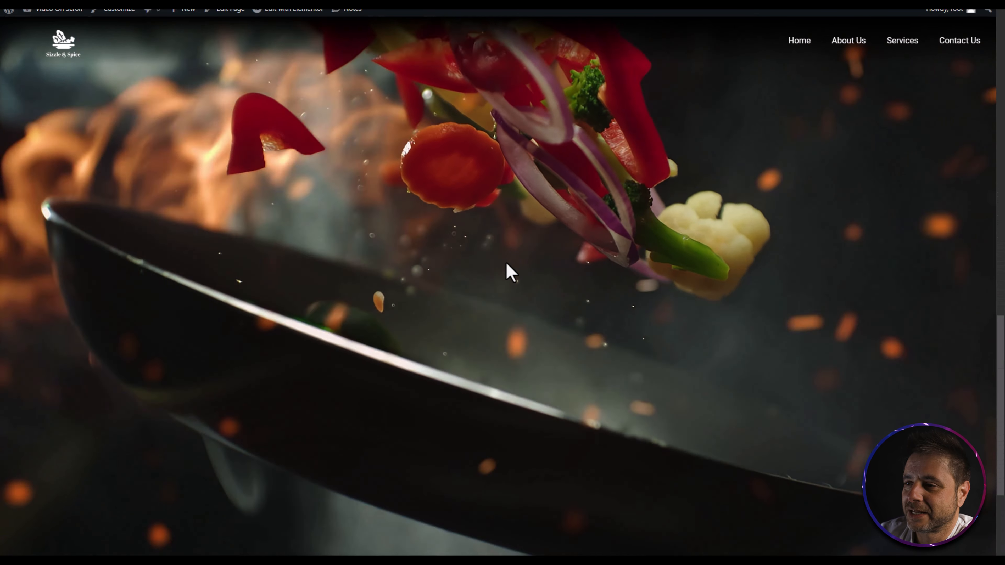